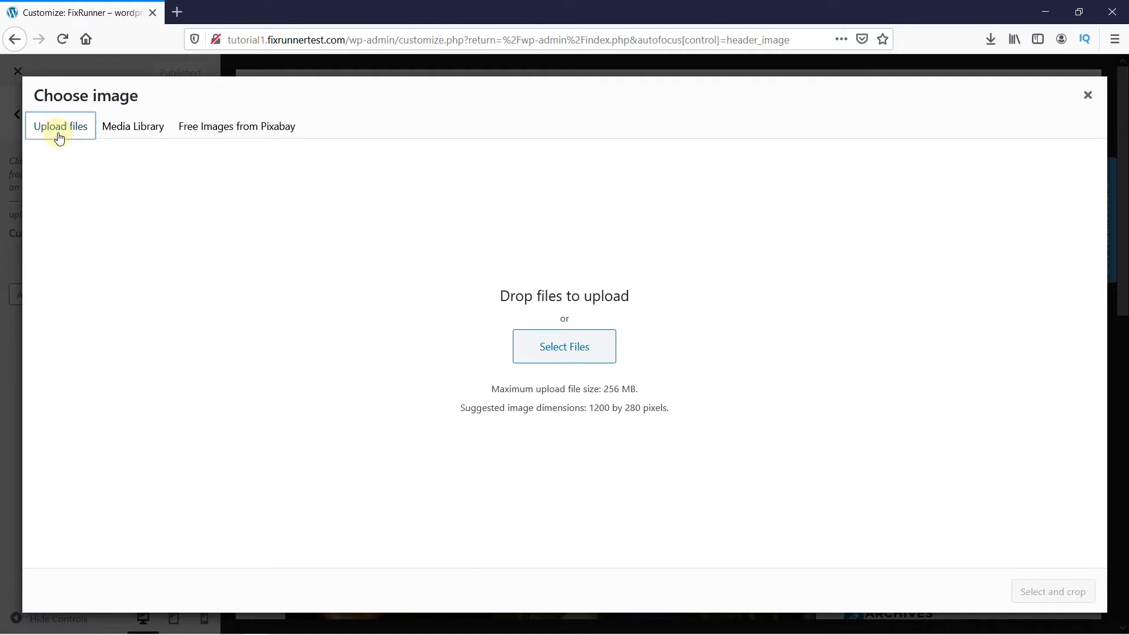
- Set the sunset sea image from the media library as the header image, cropped to its full height
click(104, 137)
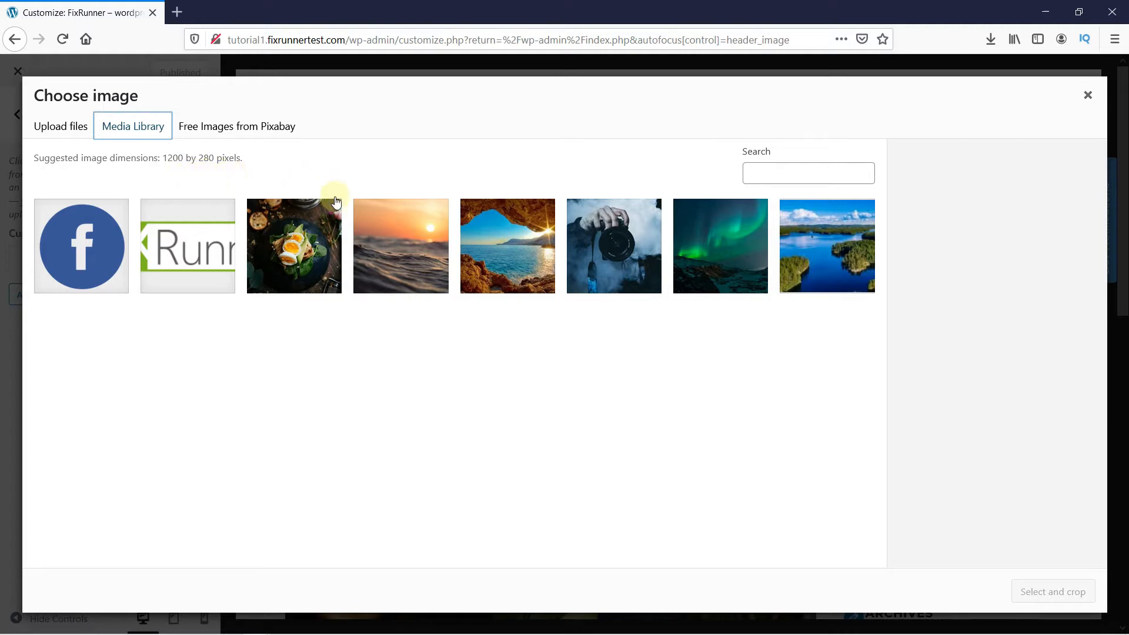
click(395, 255)
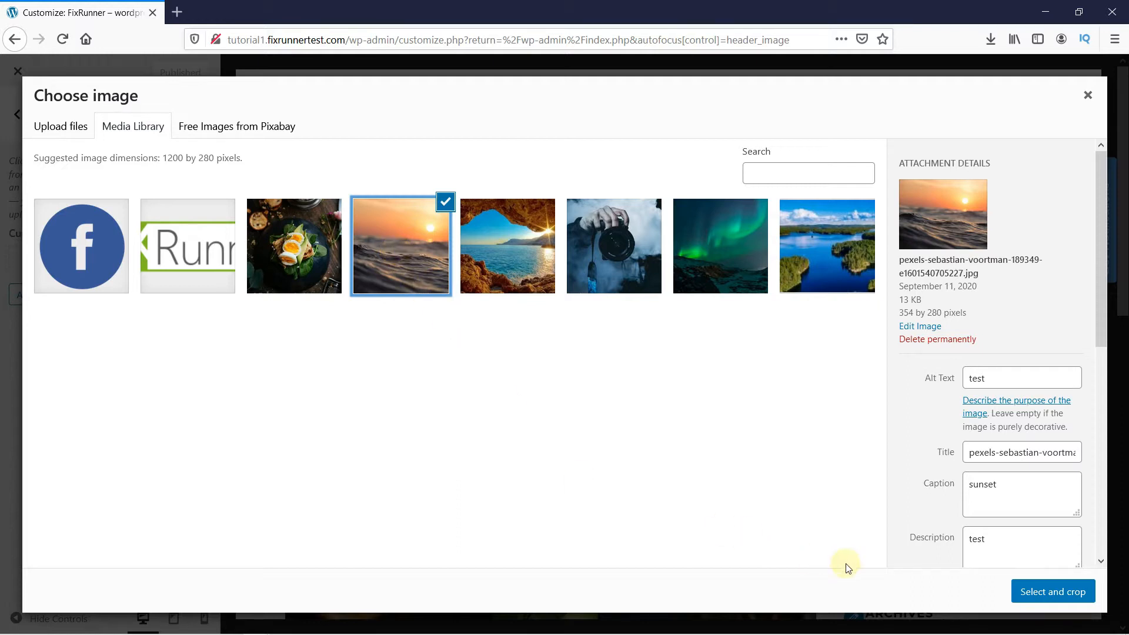
click(1024, 595)
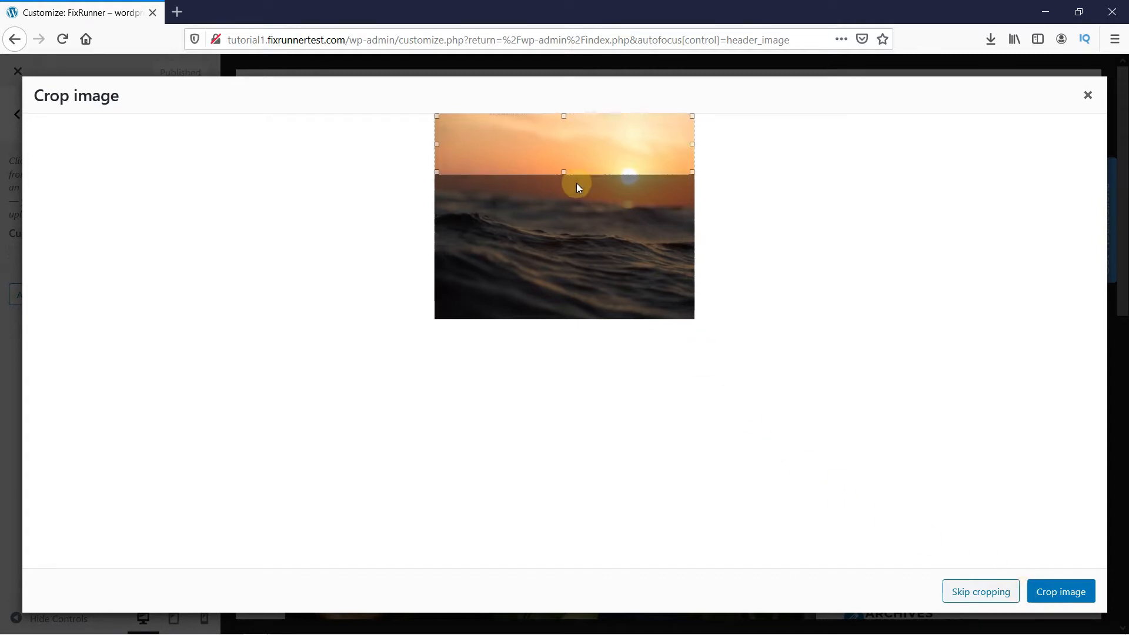
drag(564, 171, 573, 318)
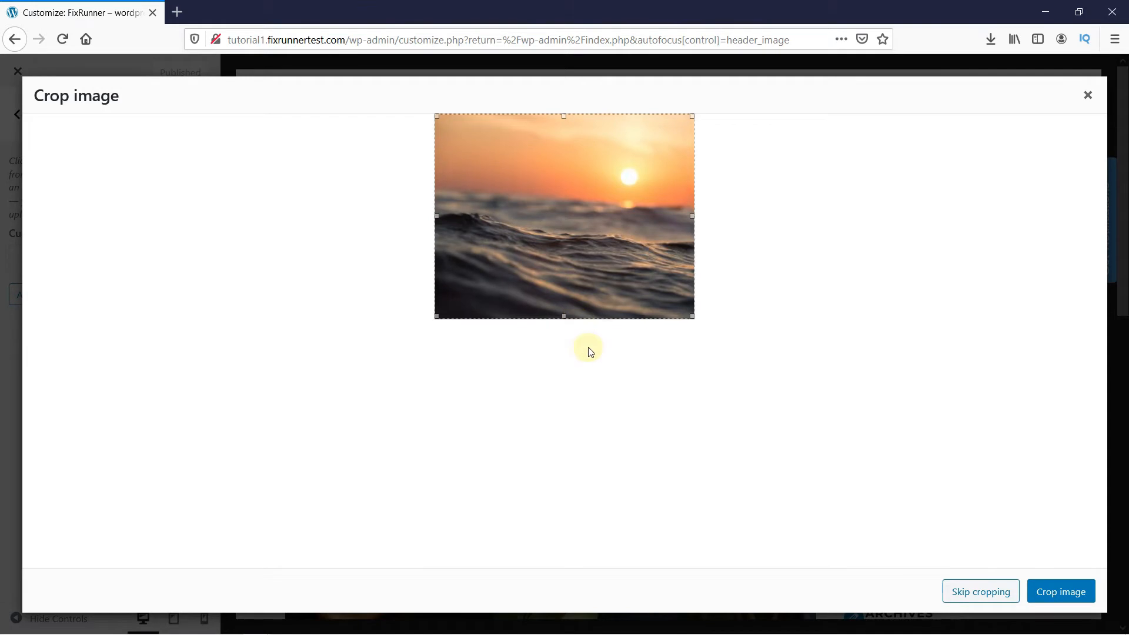
click(1035, 597)
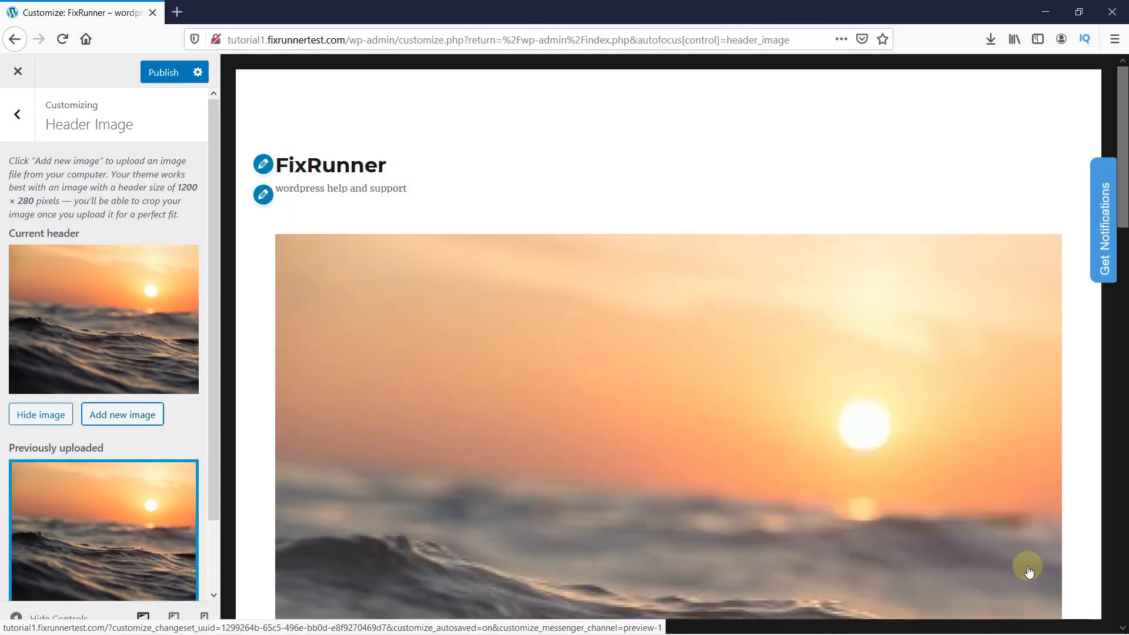
scroll(1026, 568, down, 5)
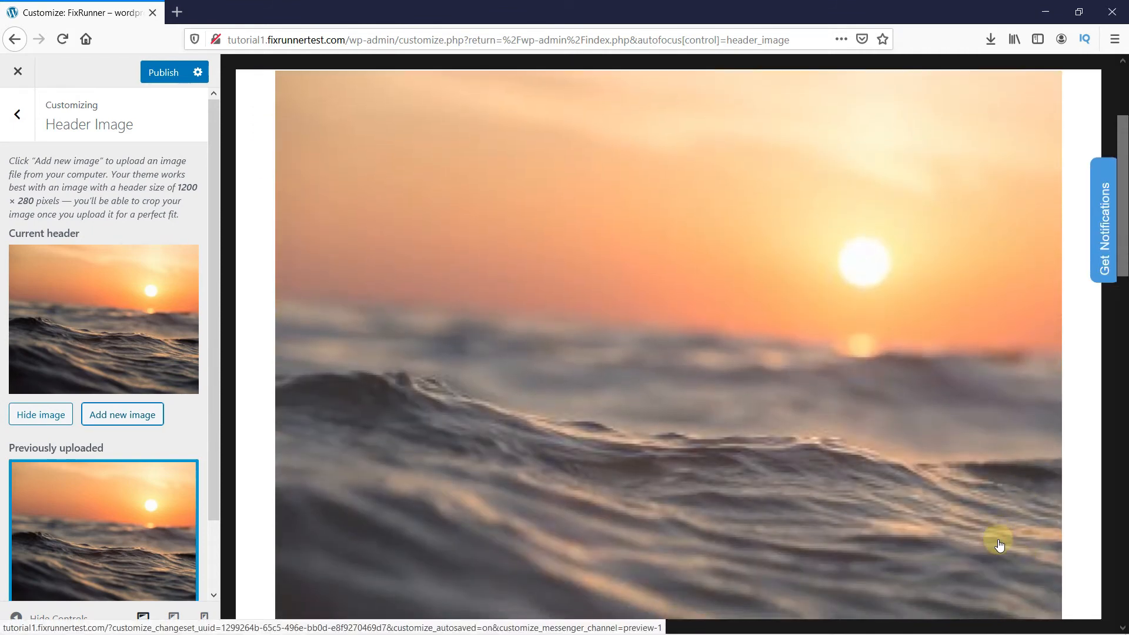
scroll(980, 504, down, 3)
scroll(980, 504, up, 5)
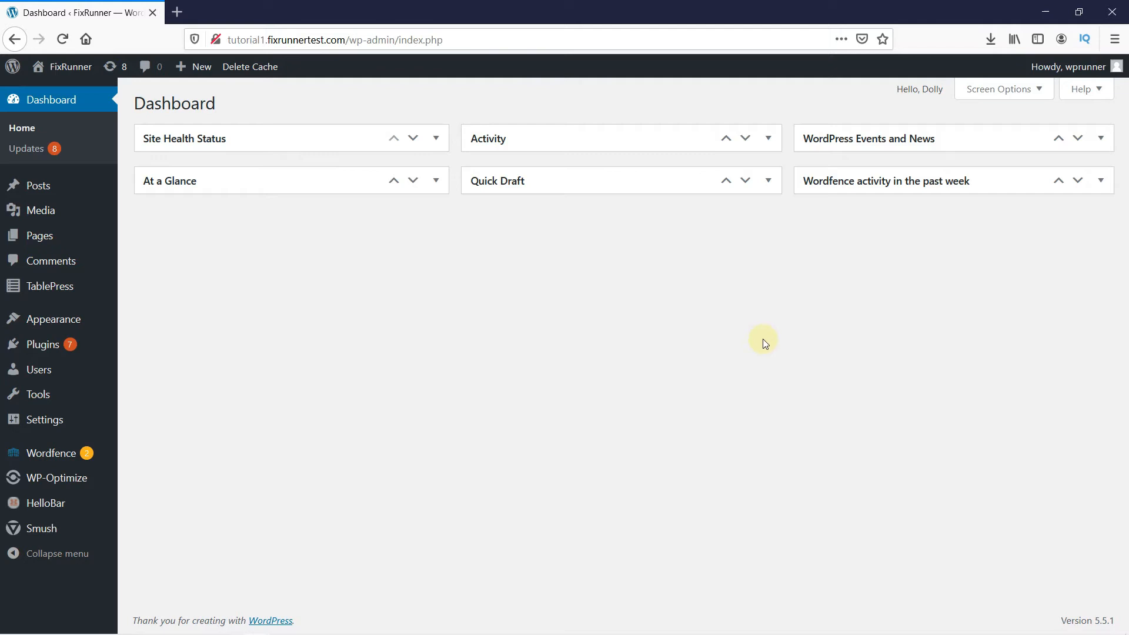
- Open the site's header media settings and check the required video format
mouse_move(100, 322)
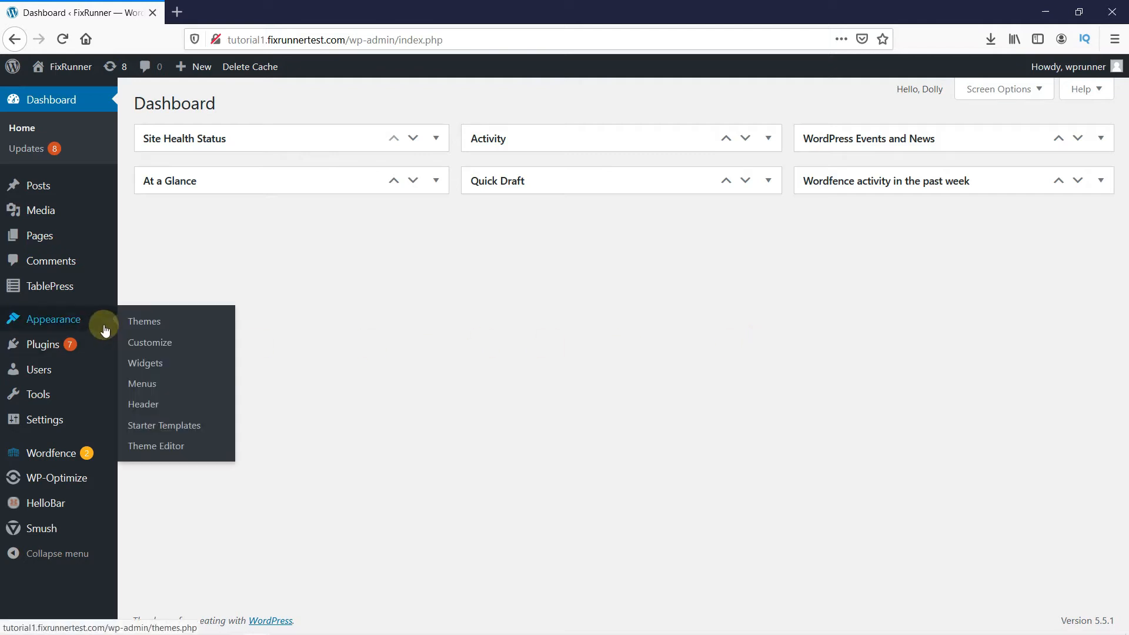
click(143, 405)
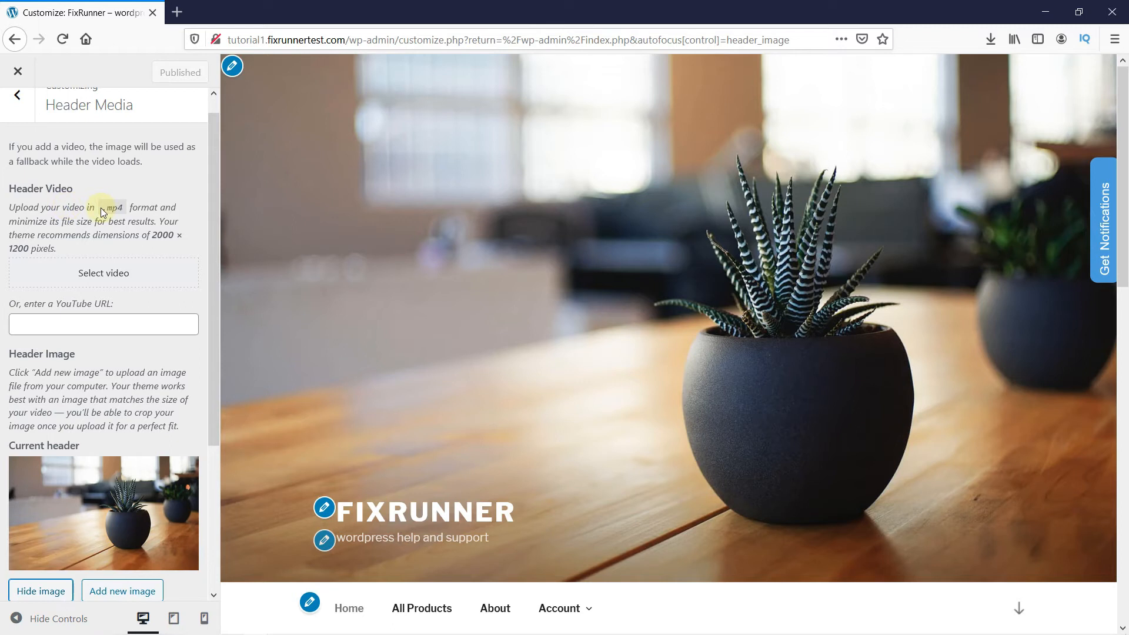
drag(101, 206, 125, 209)
click(130, 223)
- Set How-To-Fix-WordPress-Issues-For-Free-FixRunner.mp4 from the media library as the header video
click(104, 276)
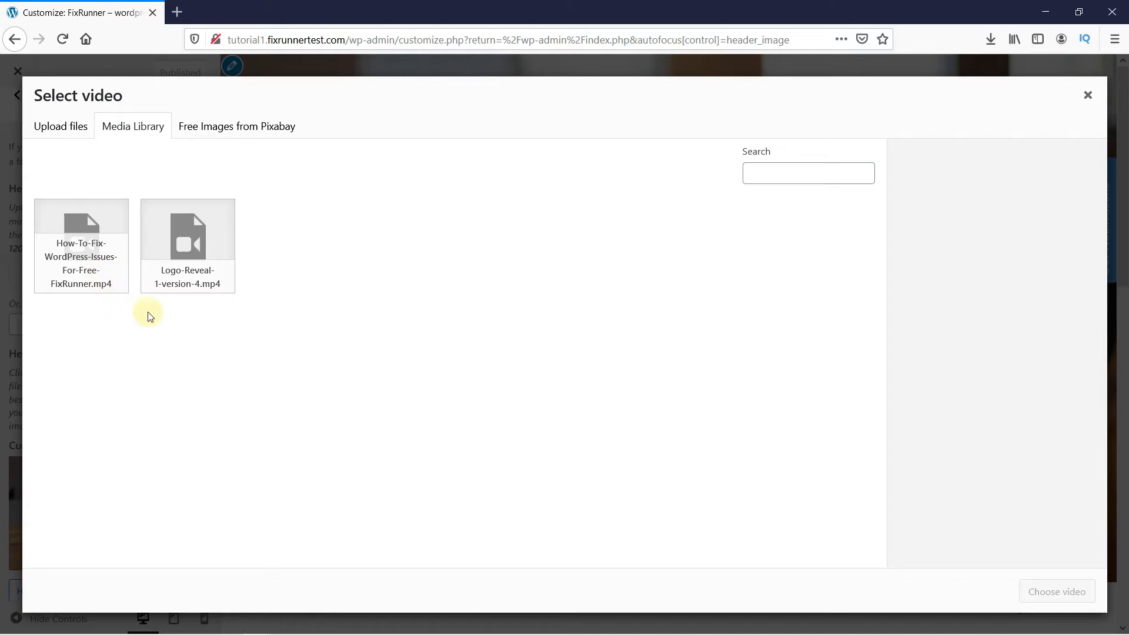
click(63, 133)
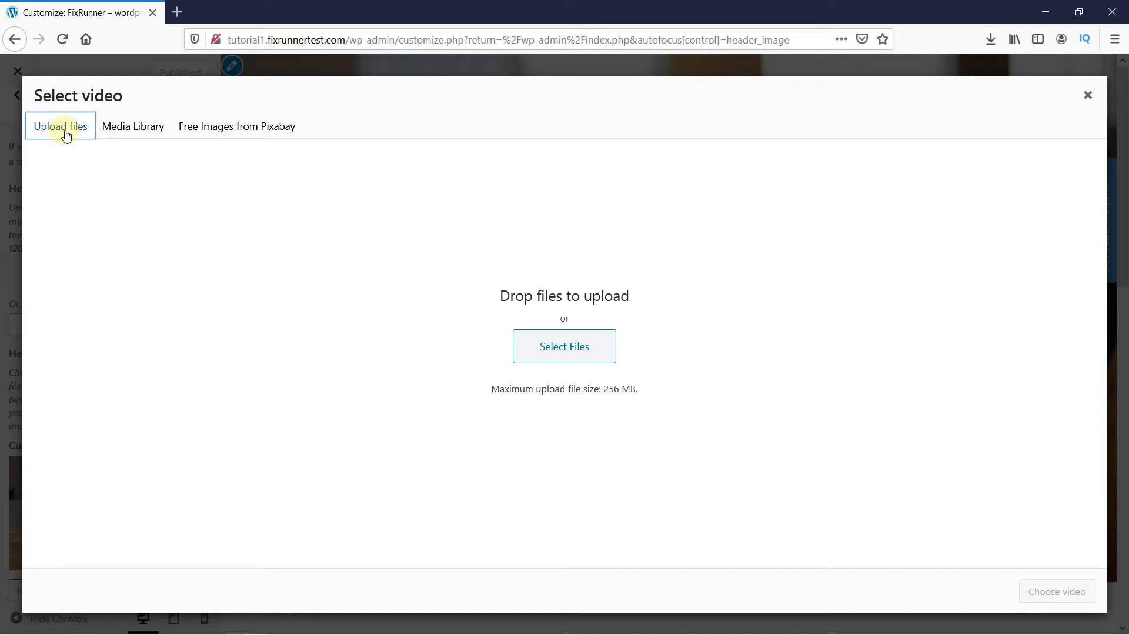
click(113, 127)
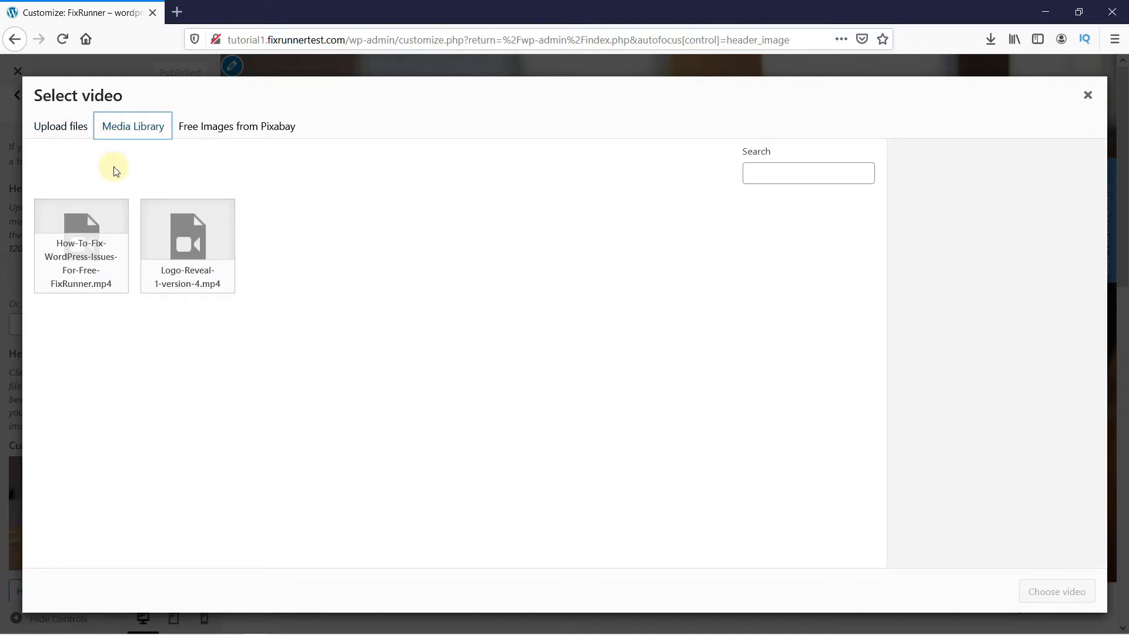
click(102, 234)
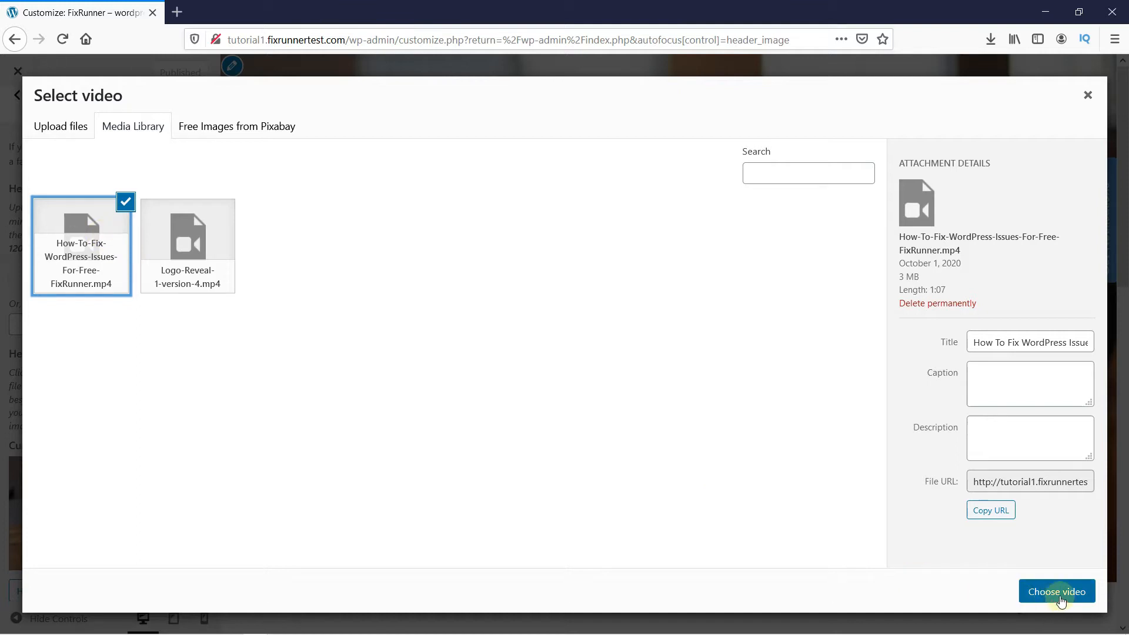
click(1060, 601)
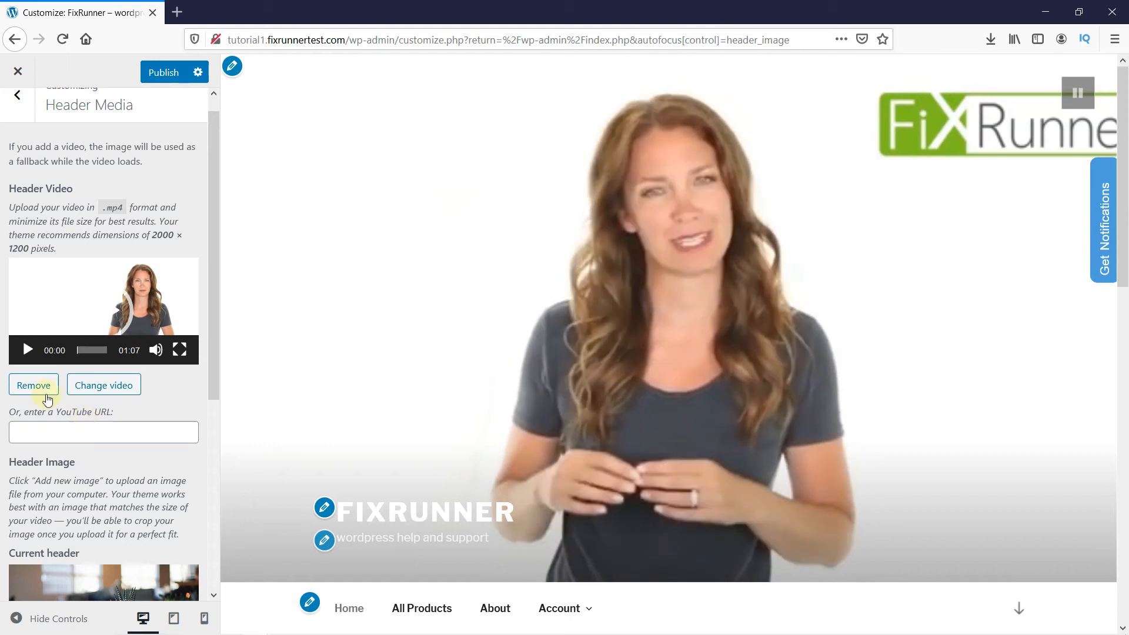
click(42, 393)
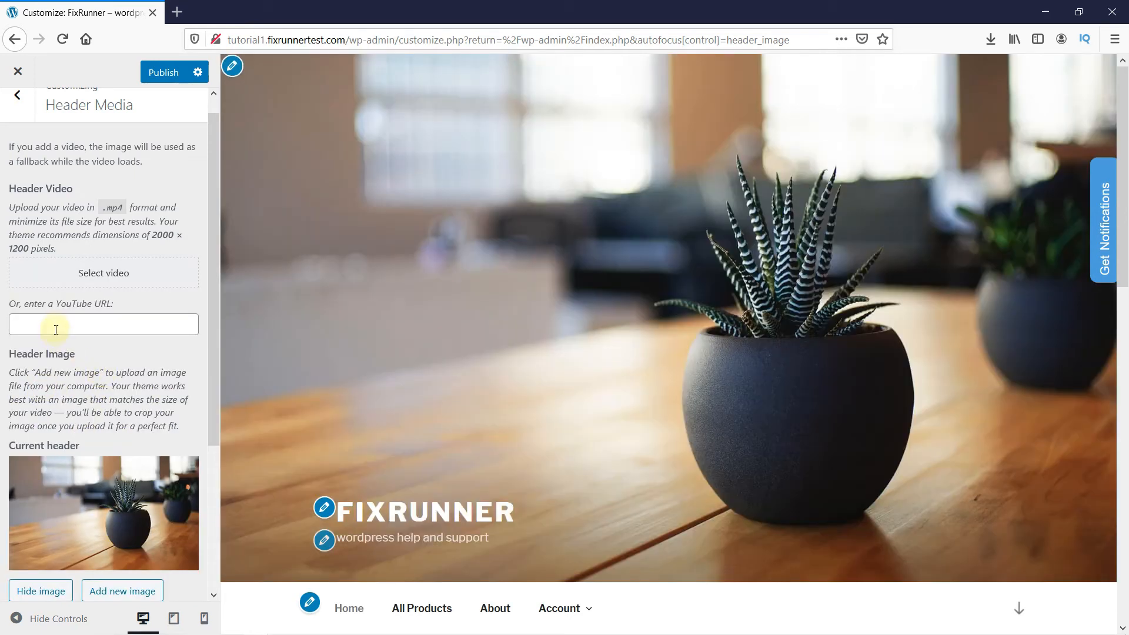
click(55, 325)
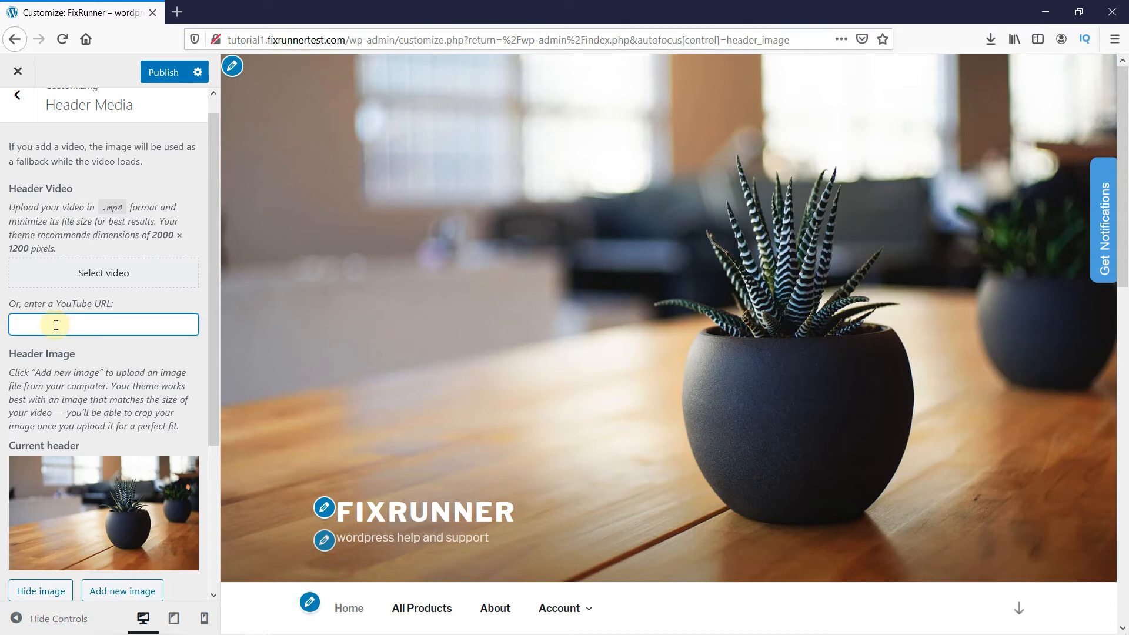
text(https://www.youtube.com/watch?v=opQT5CMM0Yk)
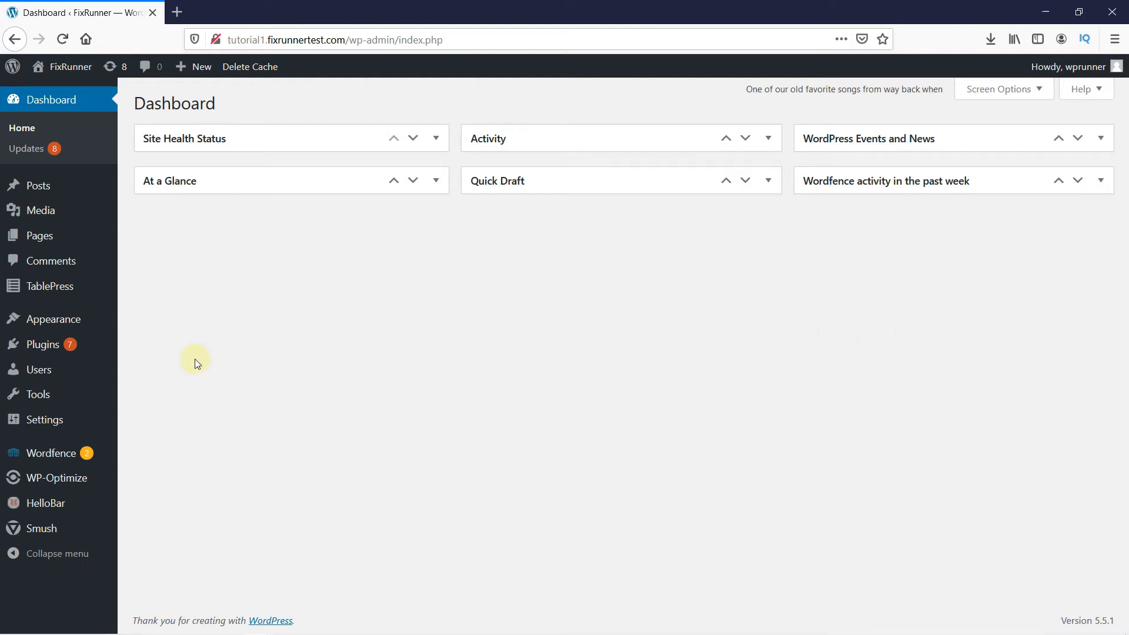
- In the customizer's Site Identity settings, choose fixrunner2020-white.png from the media library as the site logo
mouse_move(109, 326)
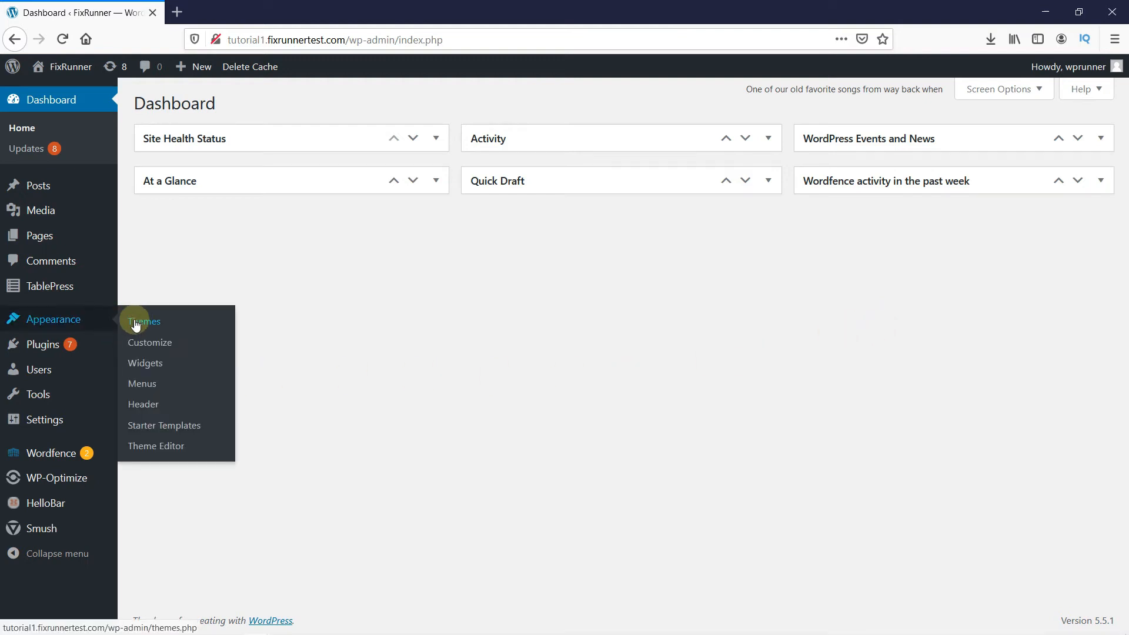
click(142, 343)
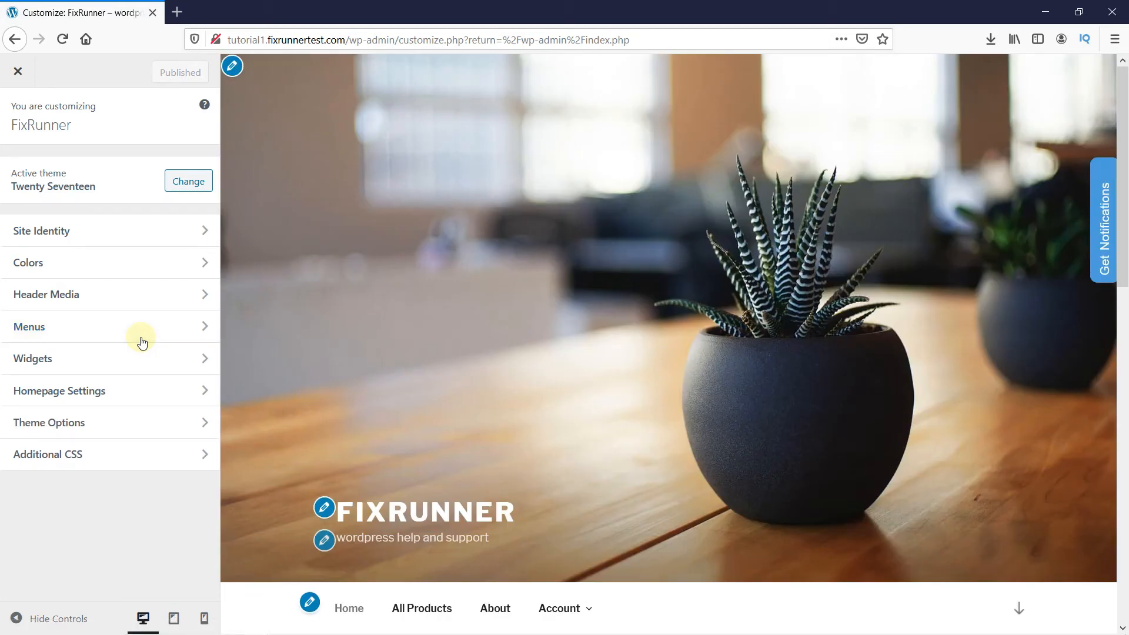
click(56, 233)
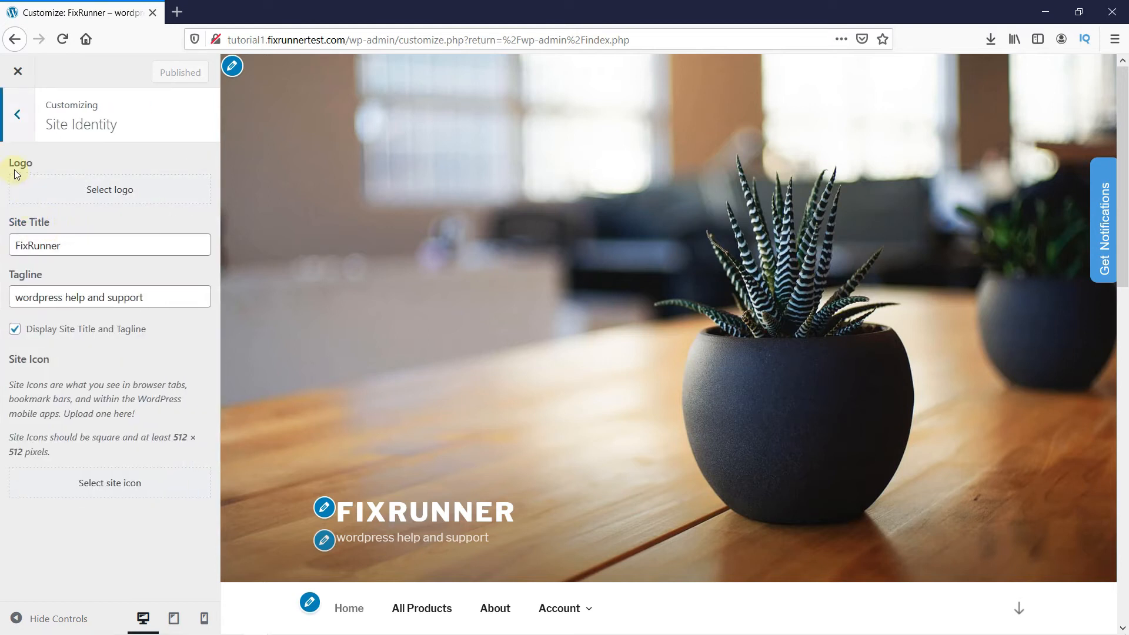
click(75, 187)
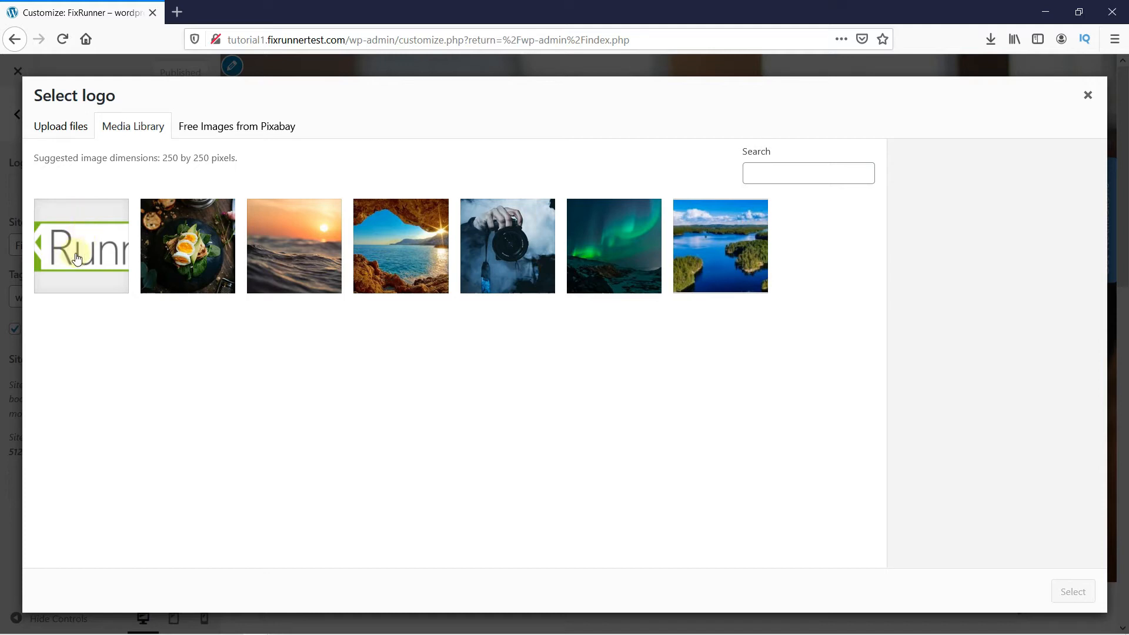
click(73, 134)
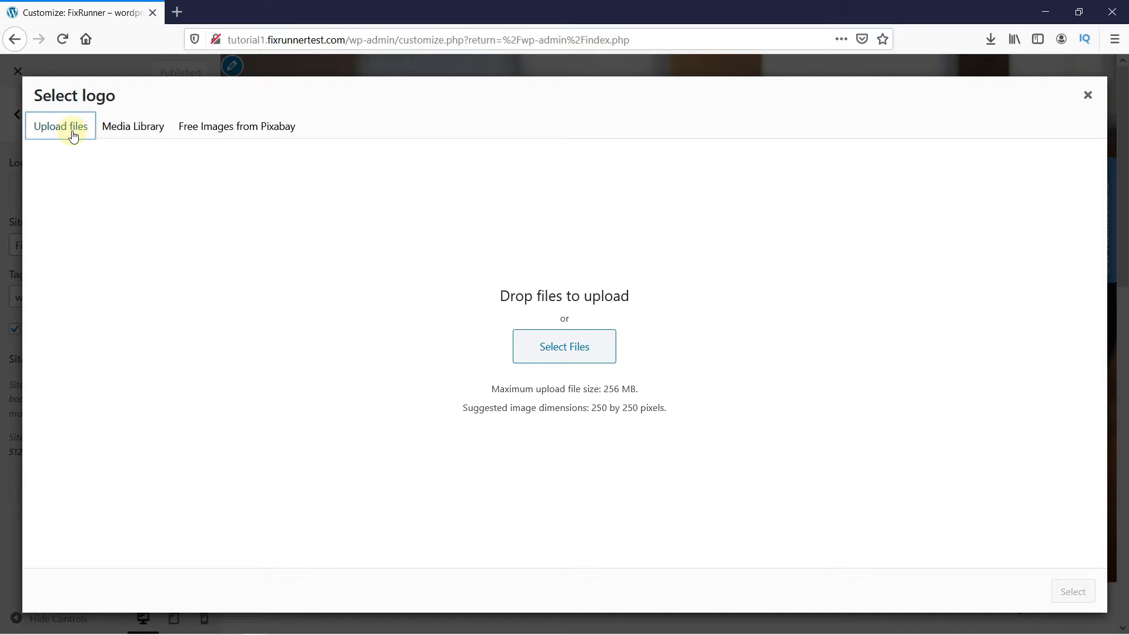
click(111, 130)
click(94, 222)
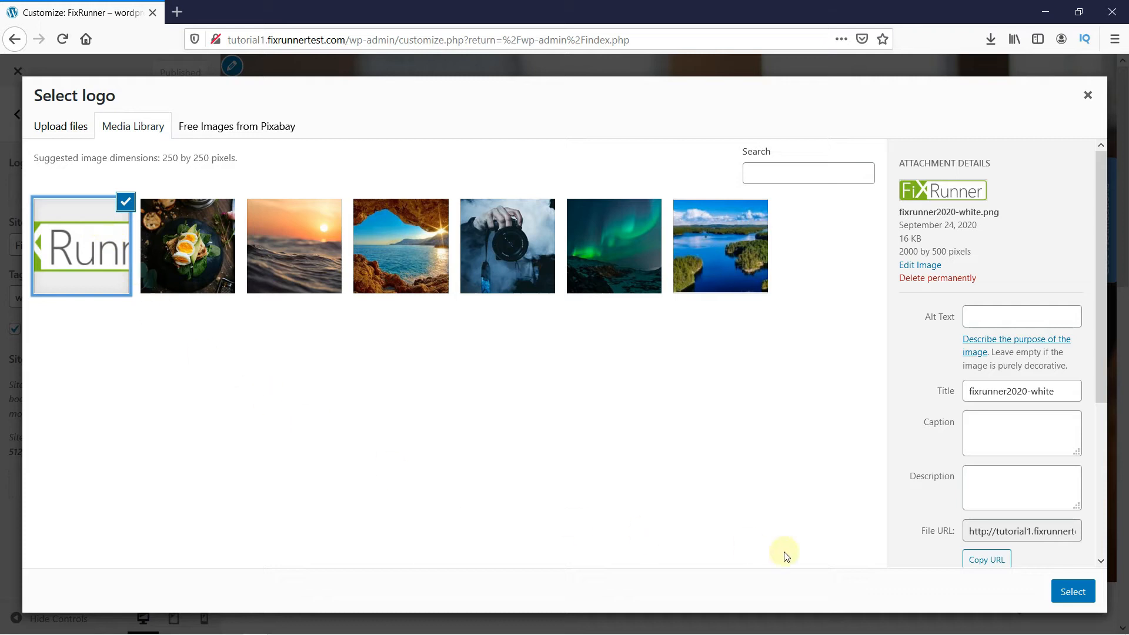
click(1068, 598)
click(1068, 600)
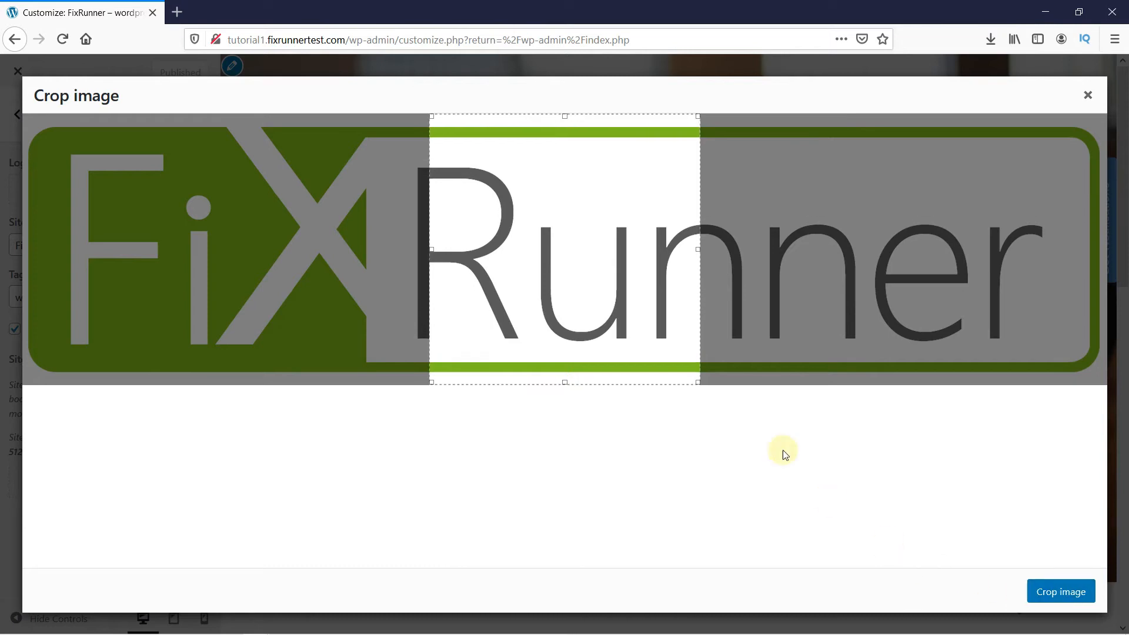
- Extend the crop area sideways to cover the entire FixRunner logo and crop the image
drag(699, 249, 1104, 250)
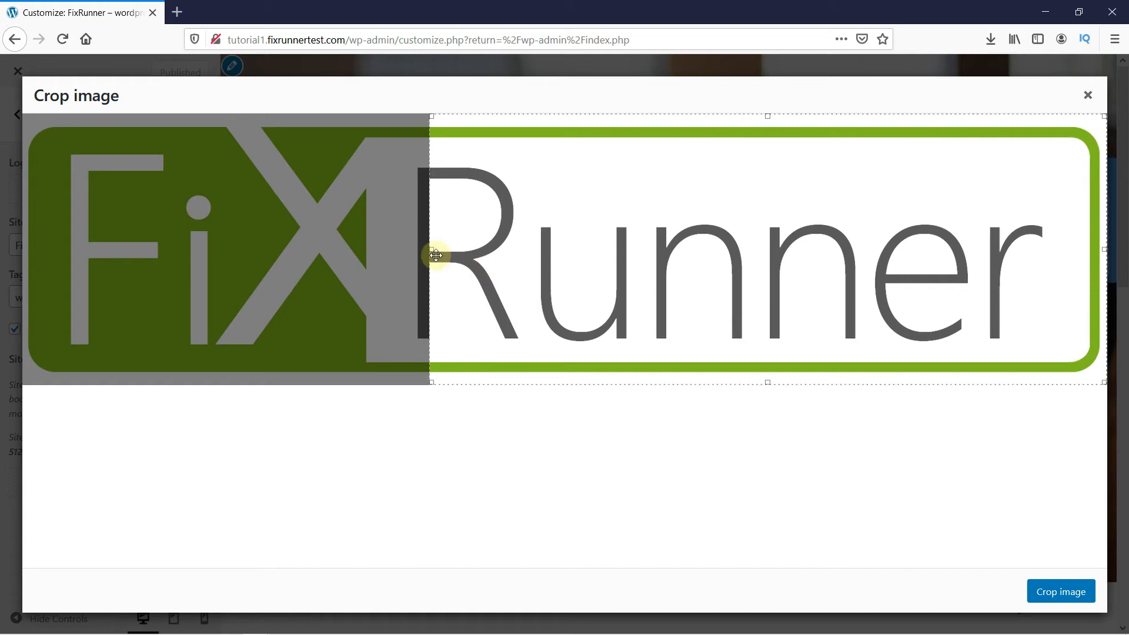
drag(430, 250, 8, 228)
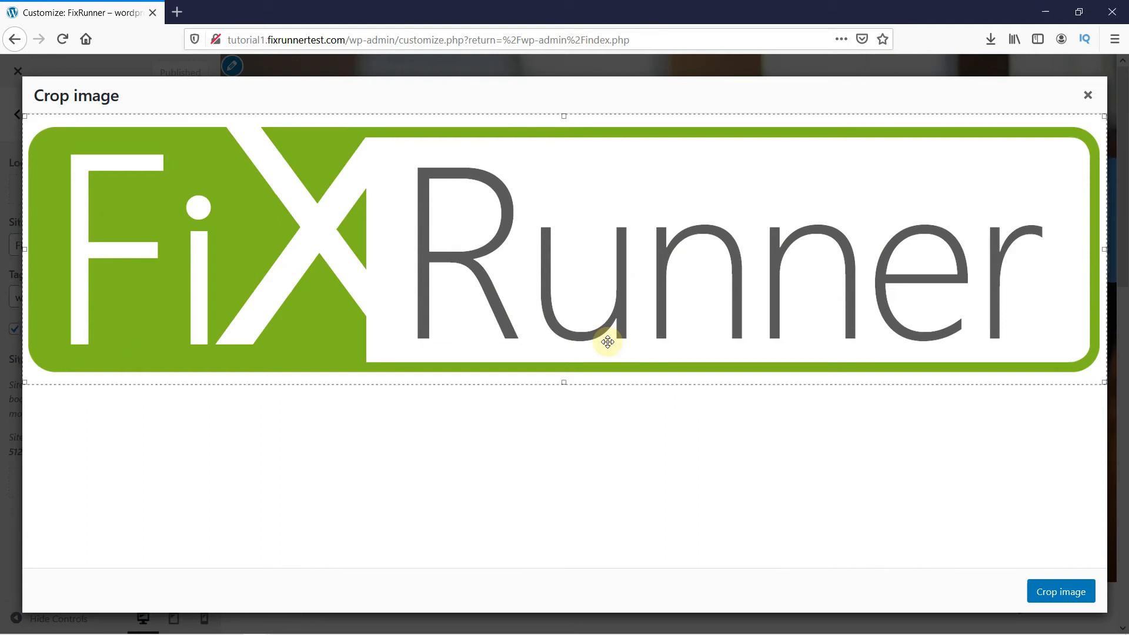
click(1068, 598)
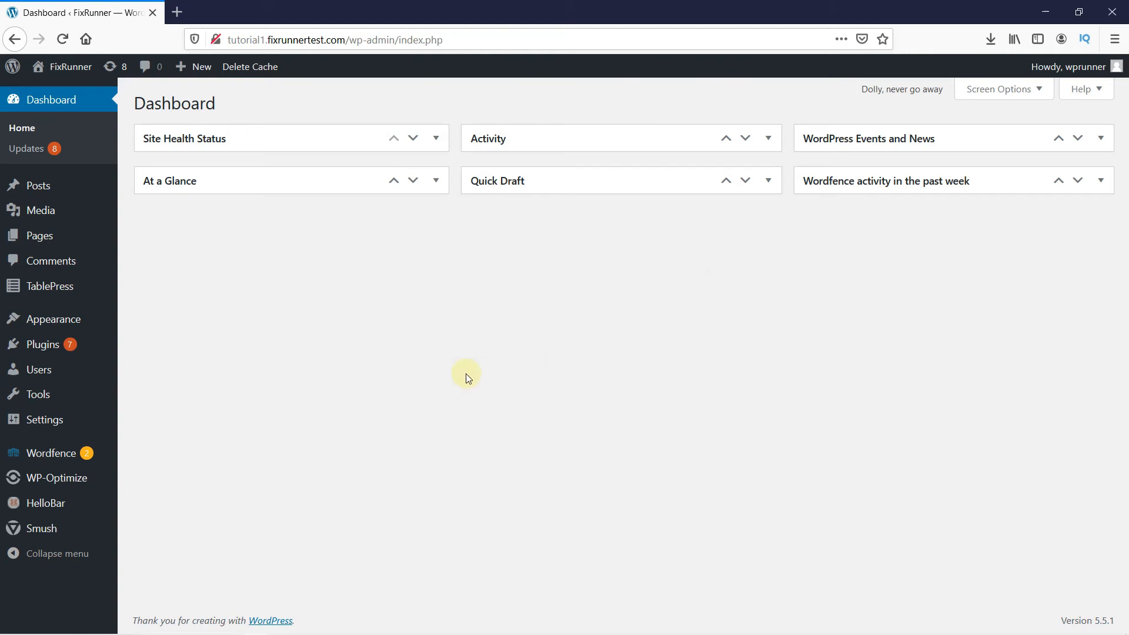
- Open the page for adding plugins and search for "menu image"
mouse_move(97, 350)
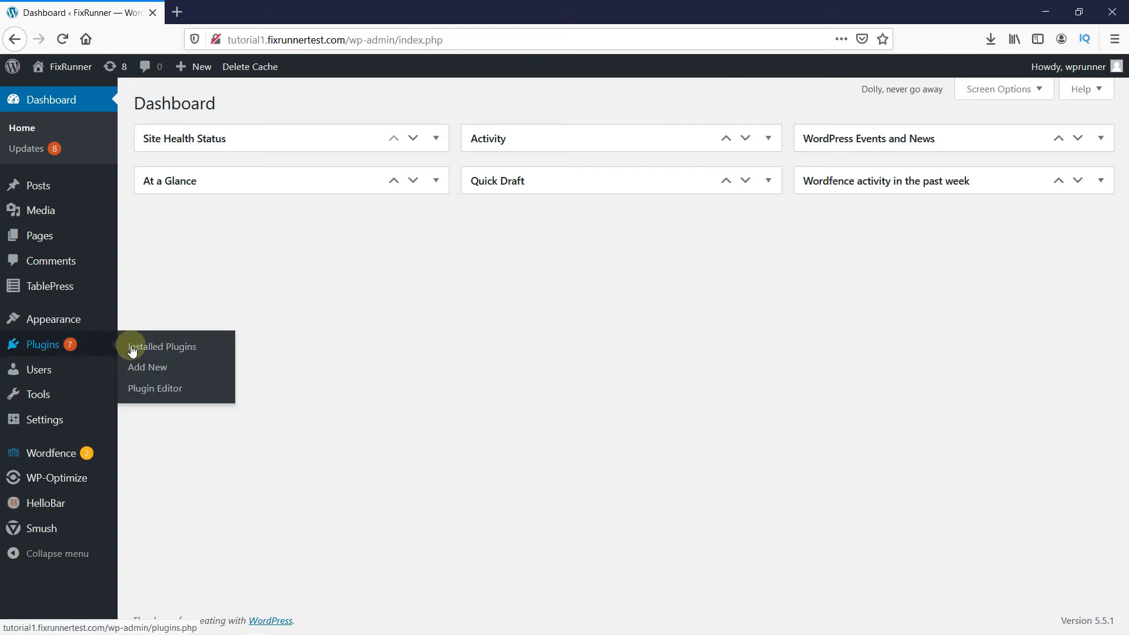
click(147, 368)
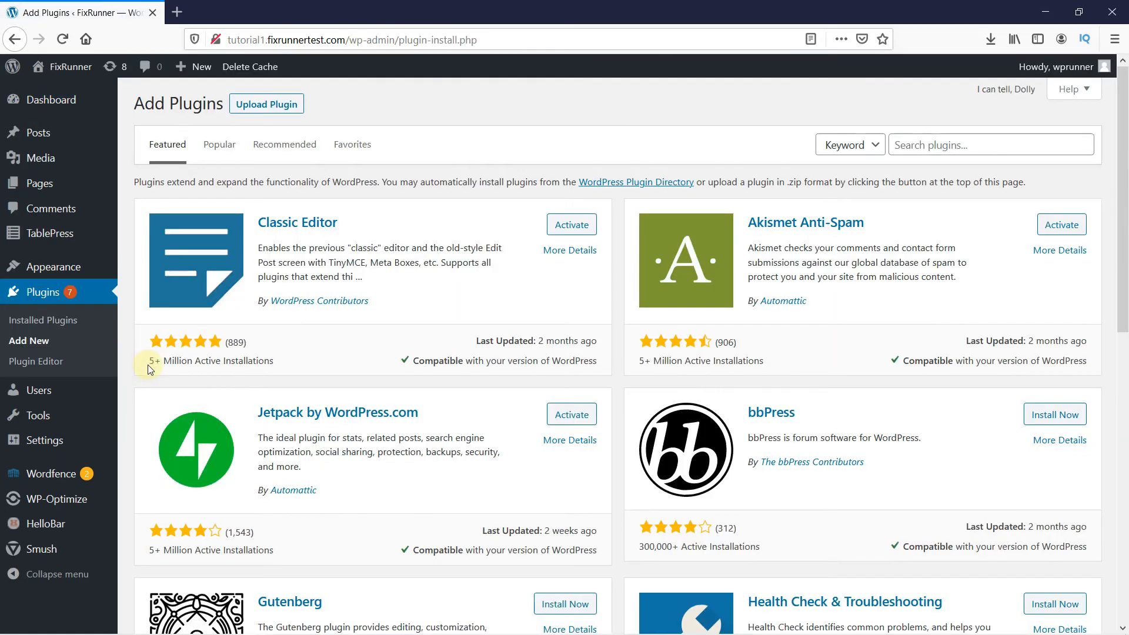
click(917, 148)
text(menu imae)
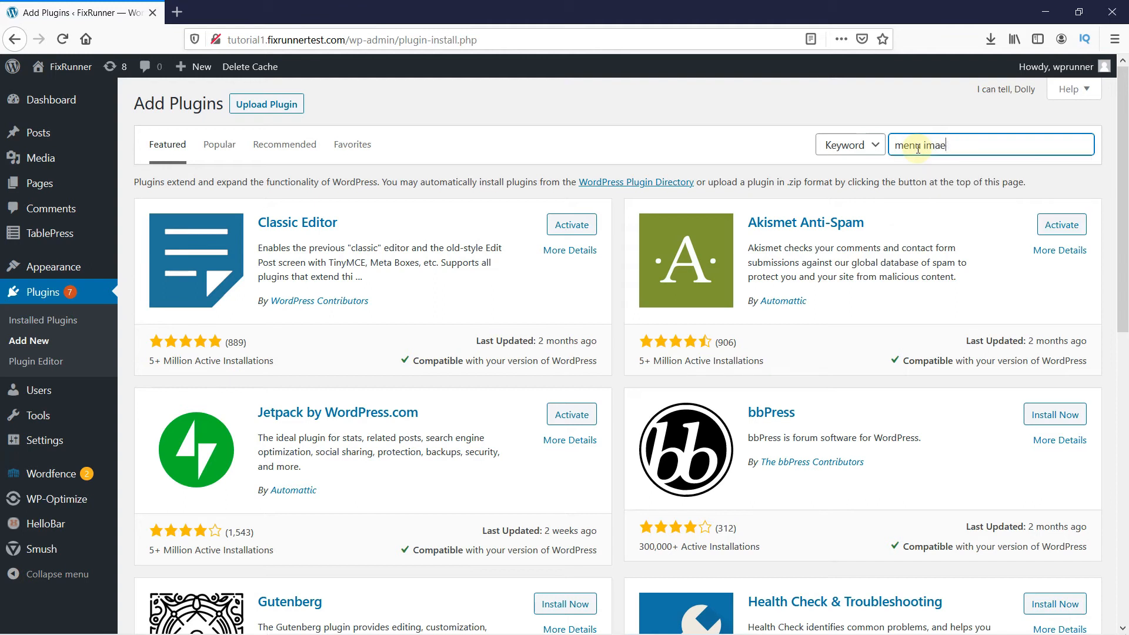
key(BackSpace)
text(ge)
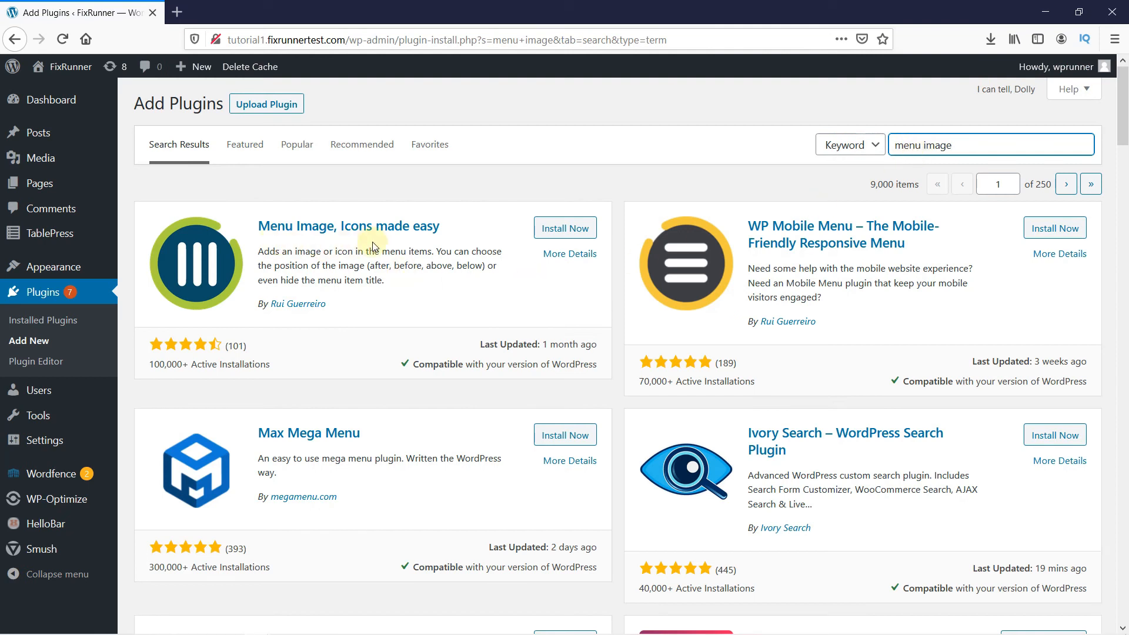
- Install and activate the "Menu Image, Icons made easy" plugin, skipping its notification and tracking opt-in
click(546, 229)
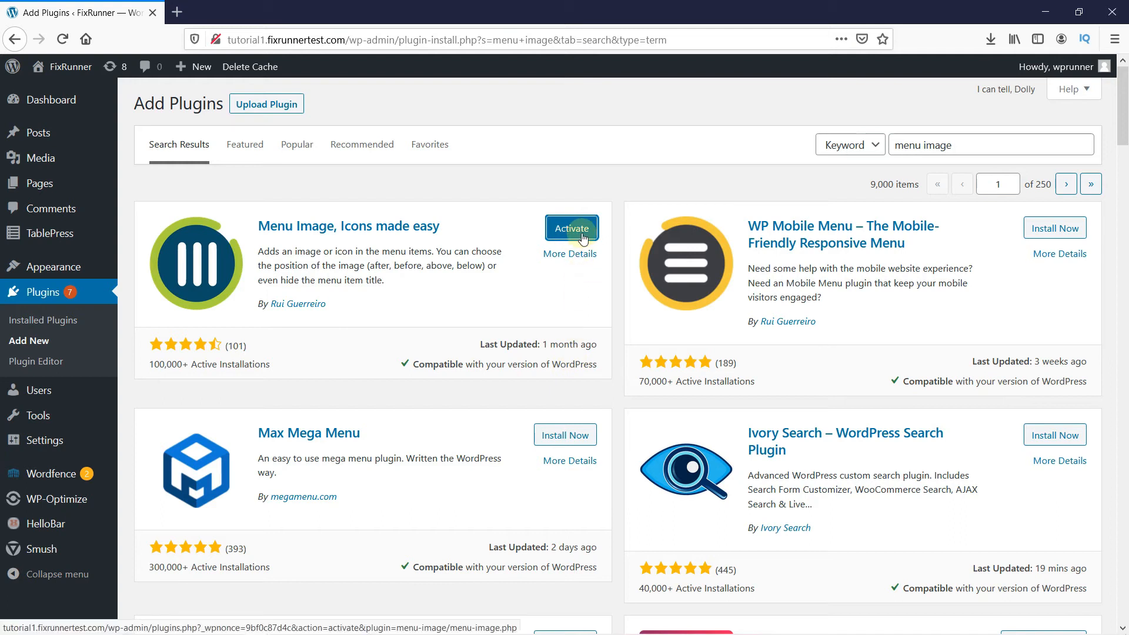
click(582, 236)
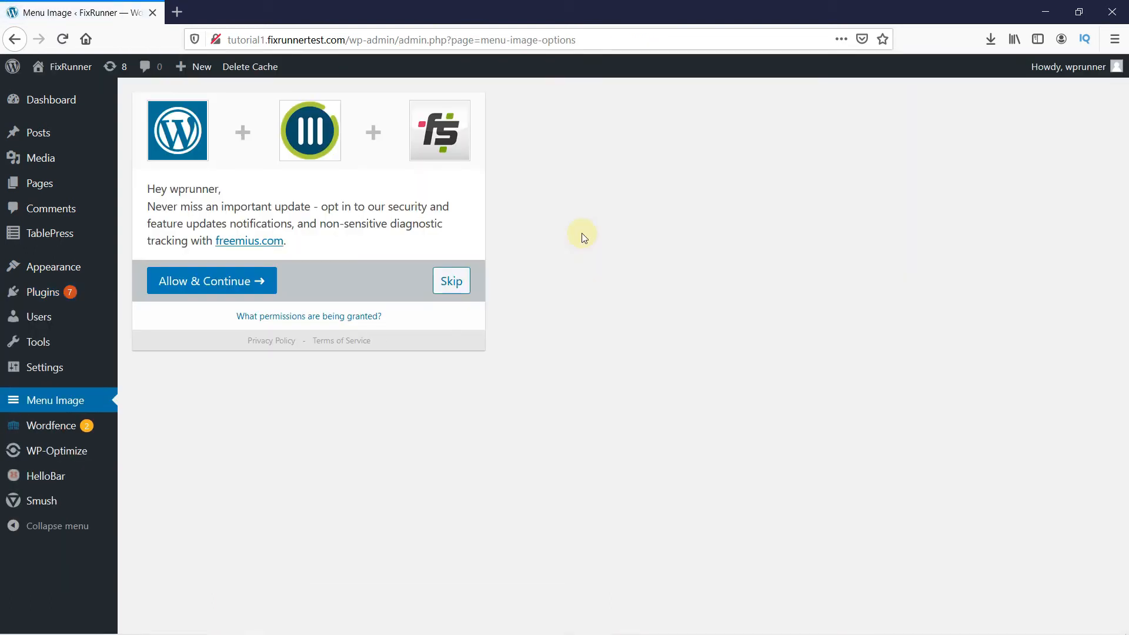
click(454, 282)
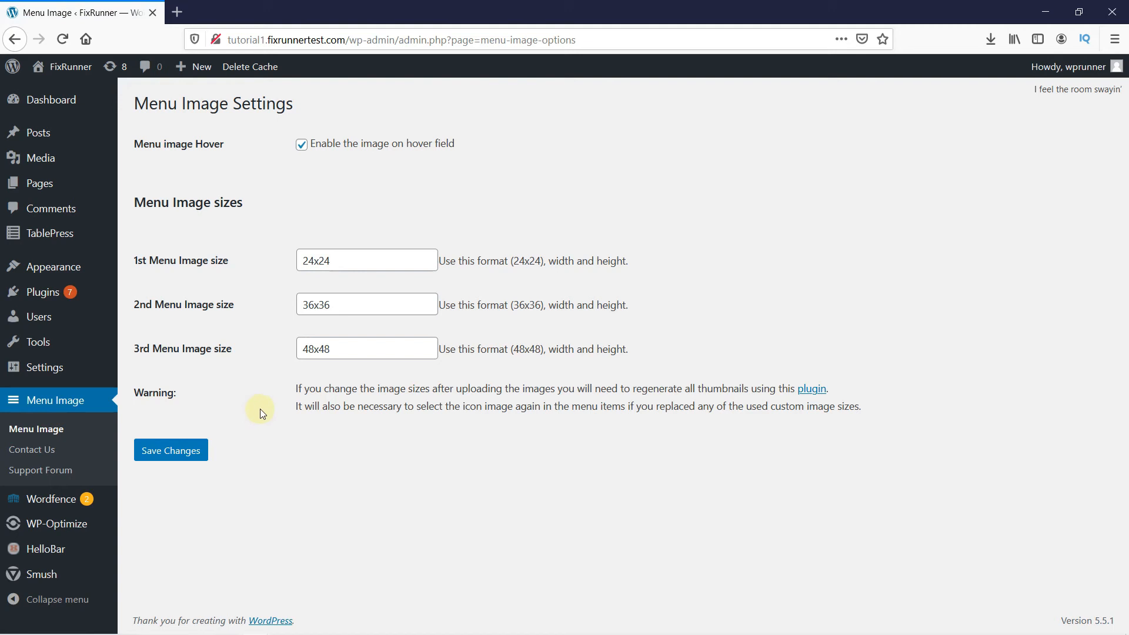
- On the site's Menus page, create a new menu named "Social Media" and assign it to the Top Menu display location
mouse_move(64, 277)
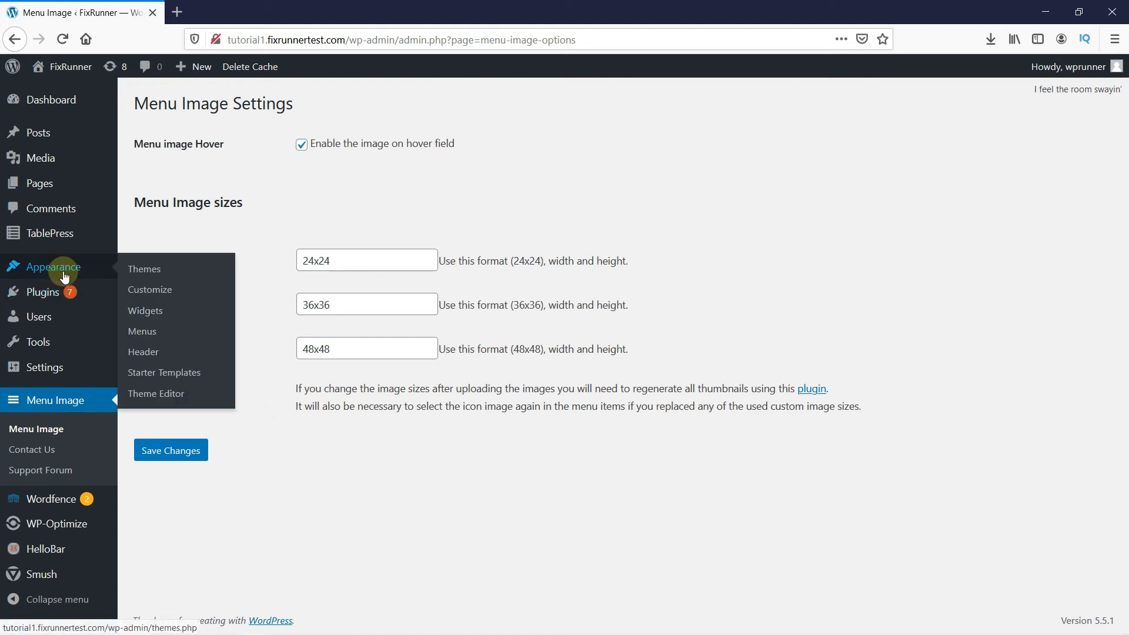
click(139, 333)
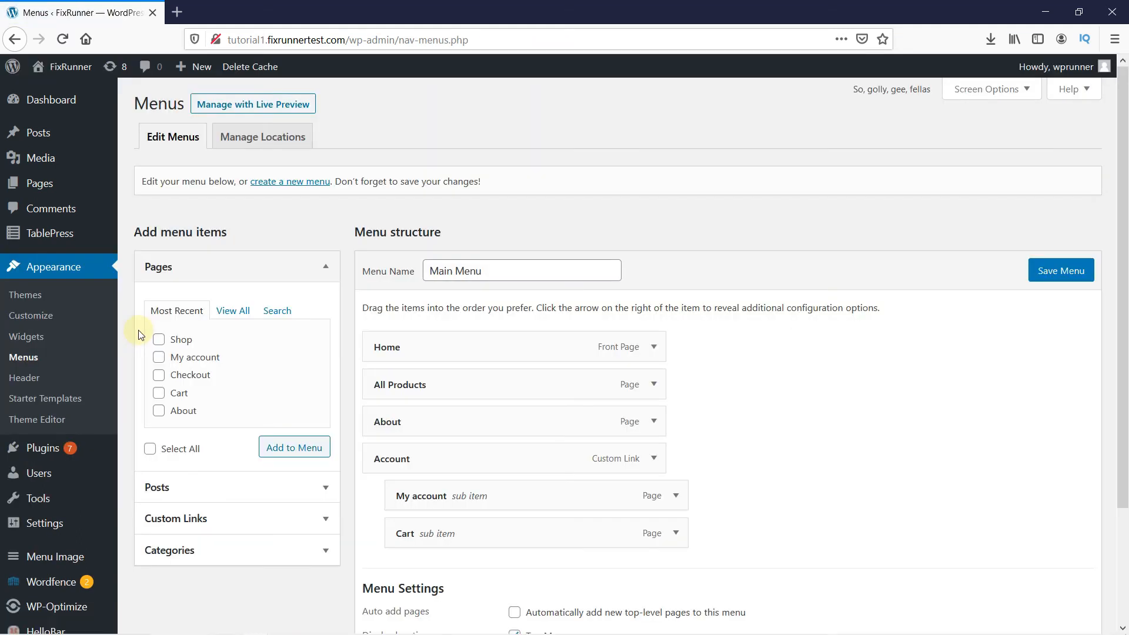
click(295, 184)
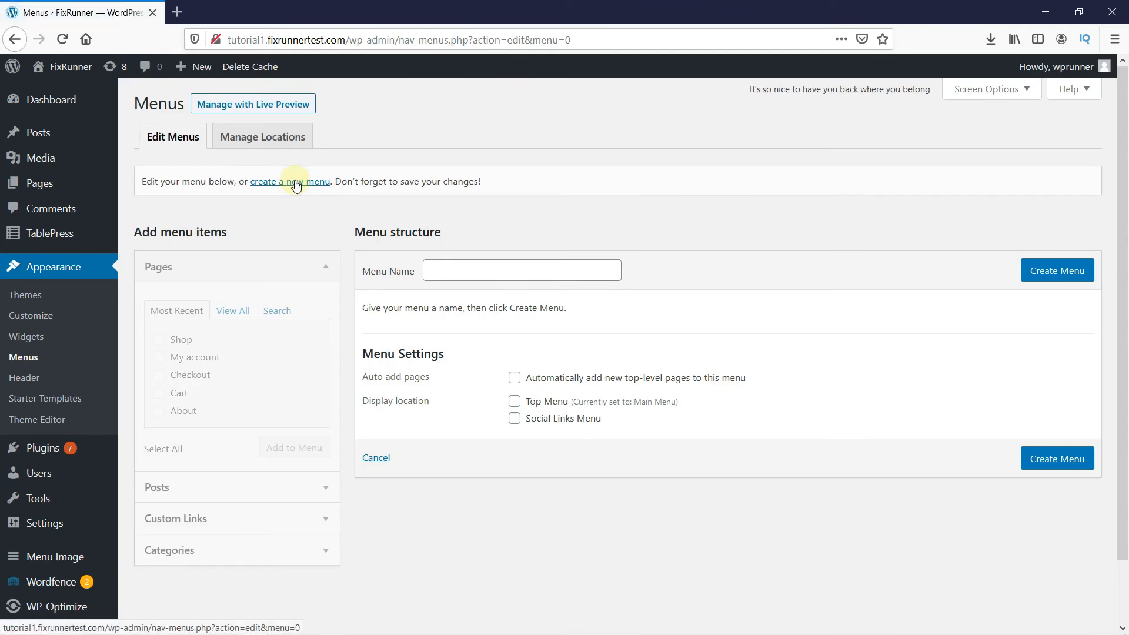
click(438, 274)
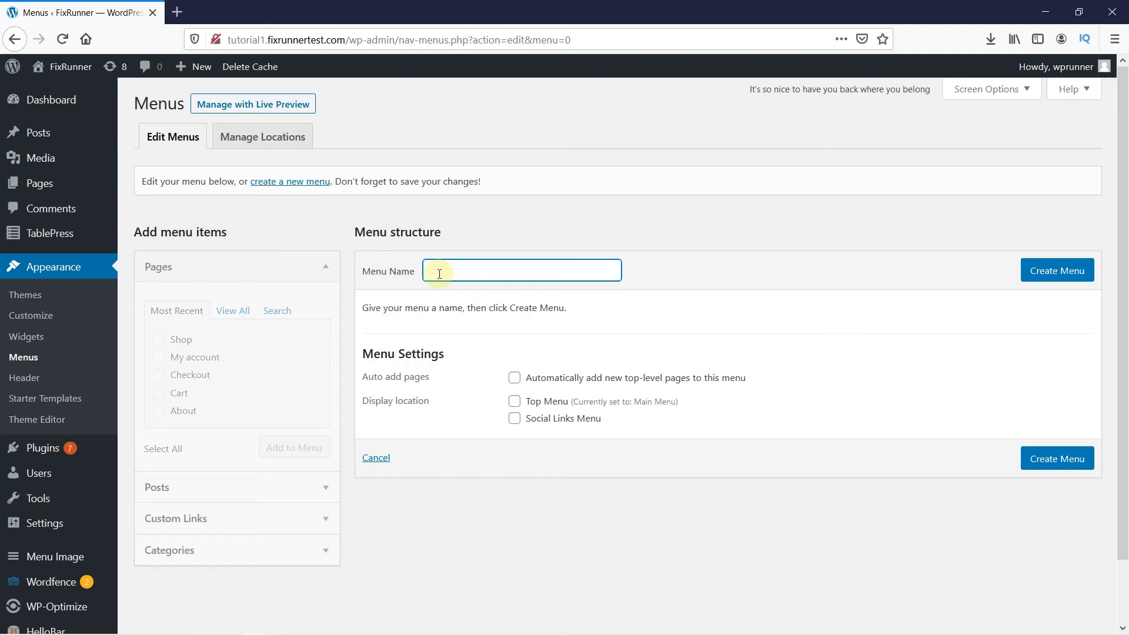
text(Social Media)
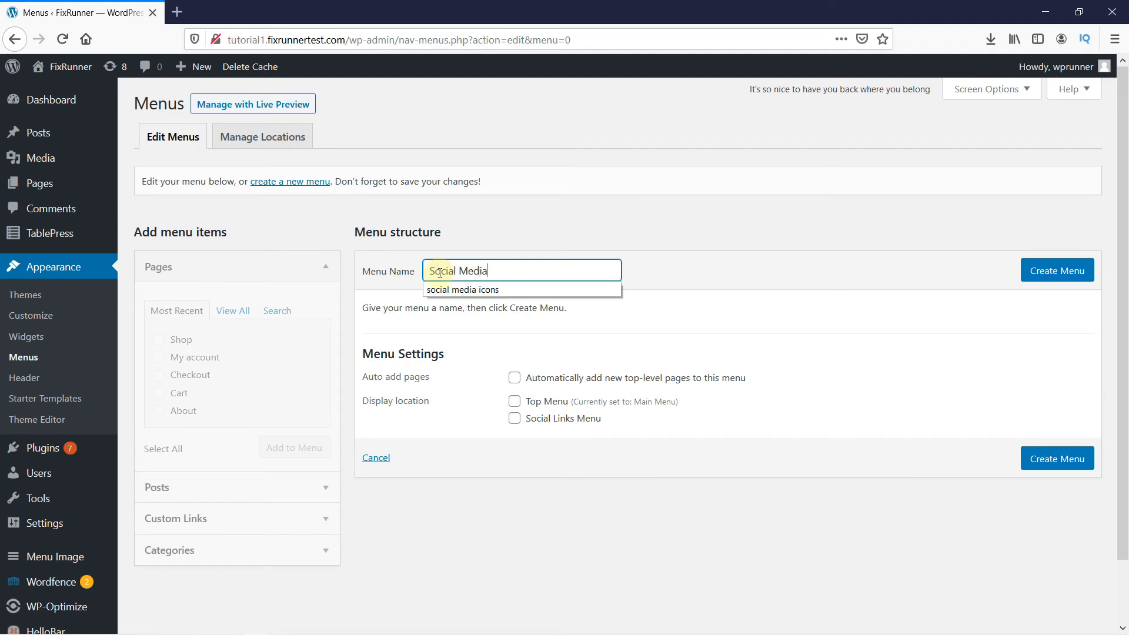
click(725, 287)
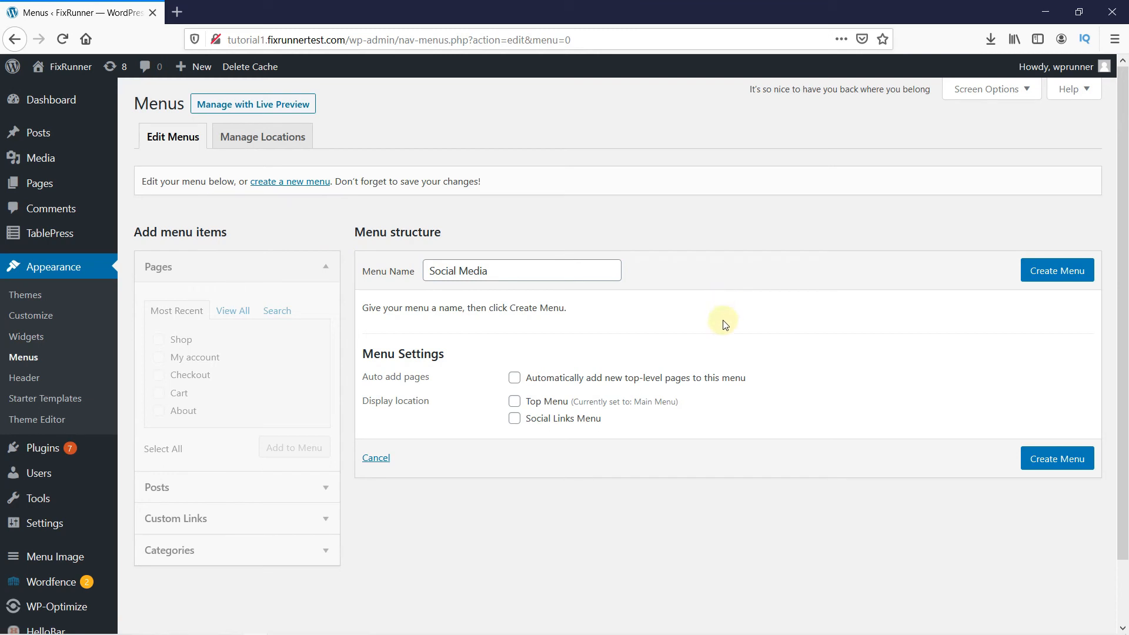
click(514, 402)
click(1047, 468)
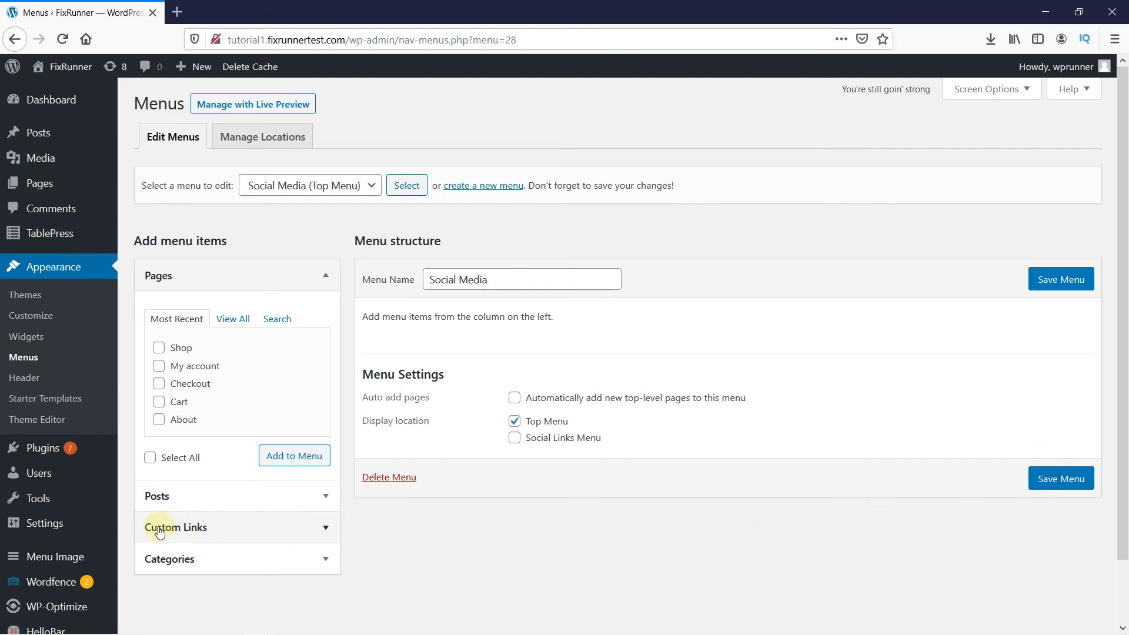
click(180, 529)
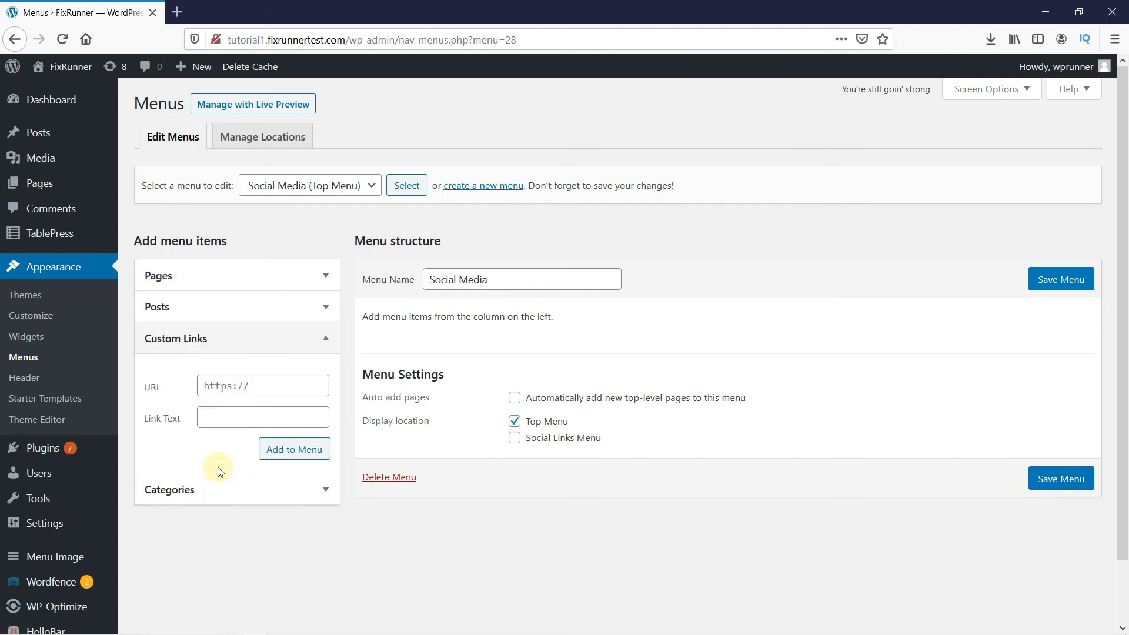
click(263, 388)
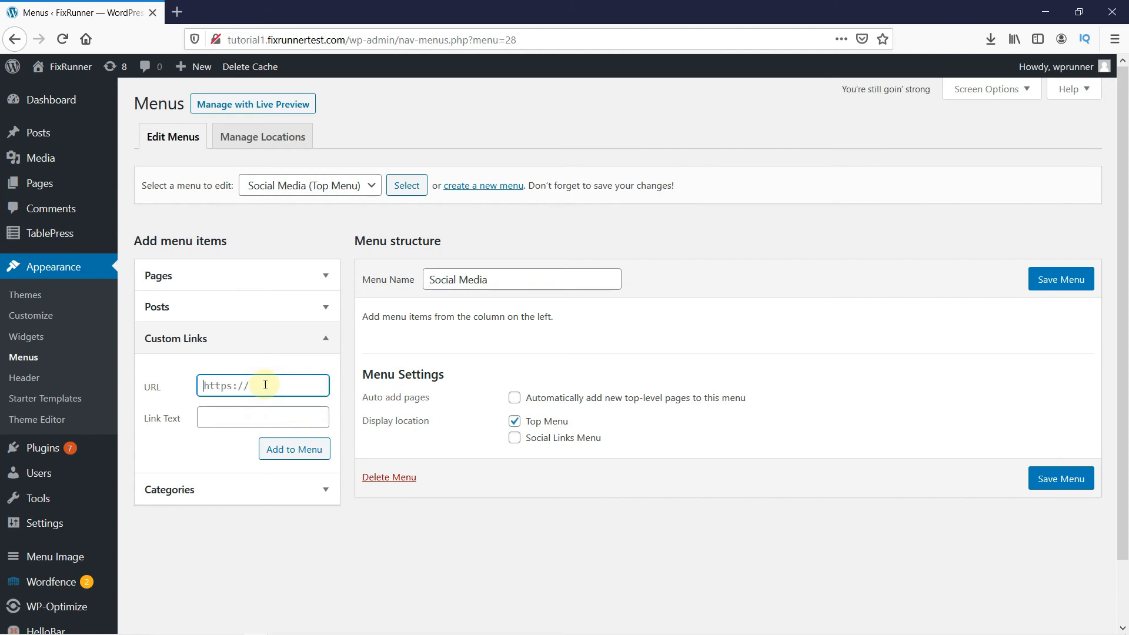
key(ctrl+v)
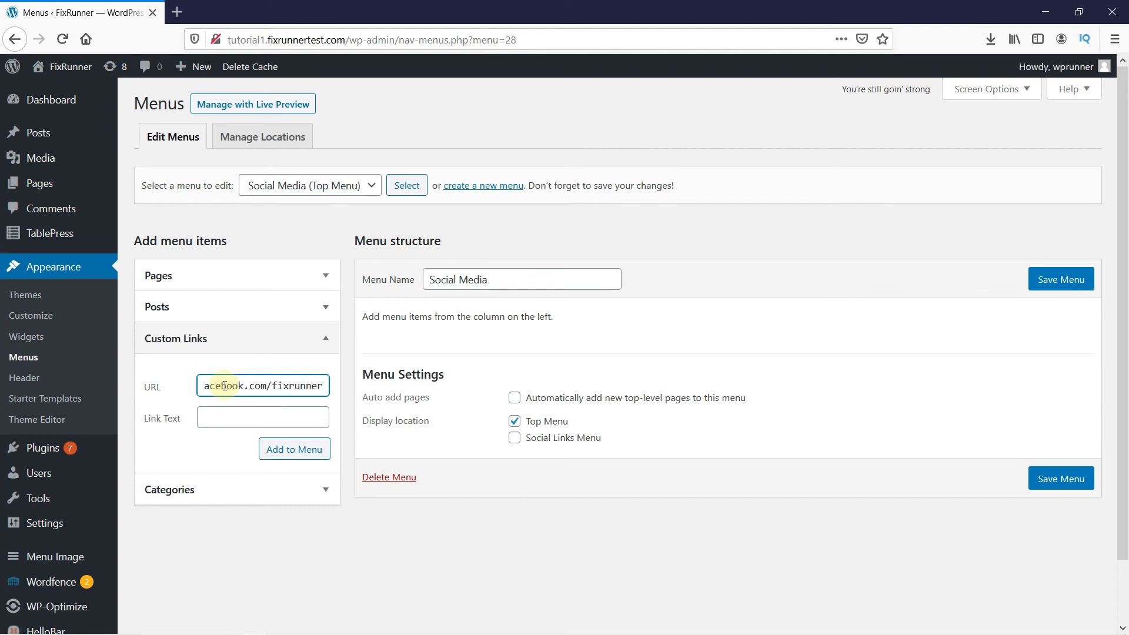
click(237, 415)
text(Faceb)
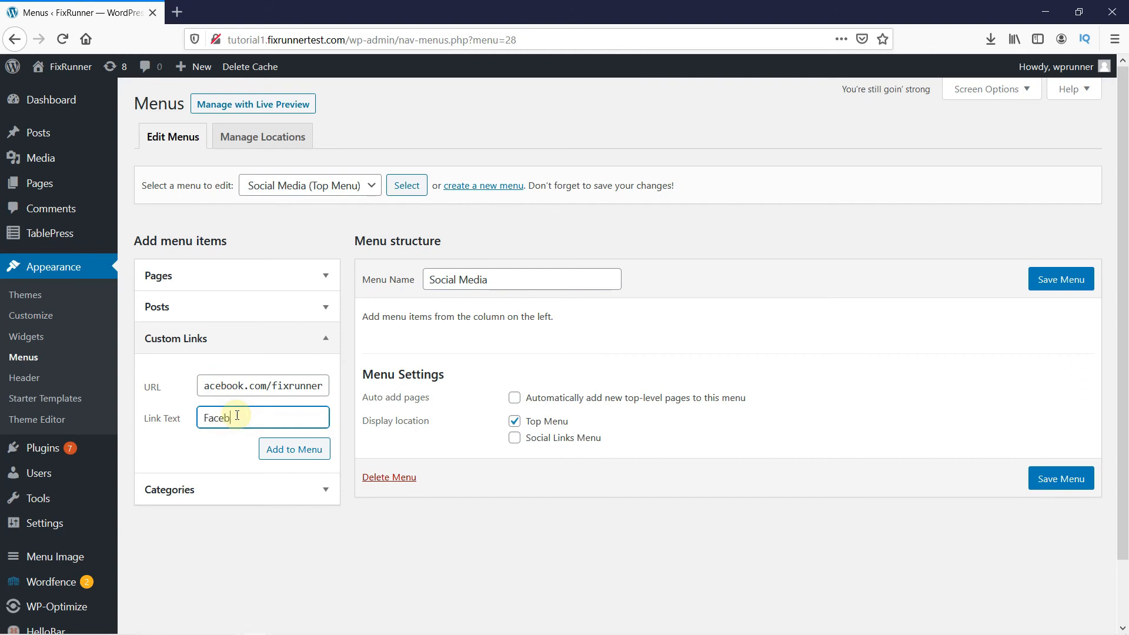
text(ooj)
click(294, 451)
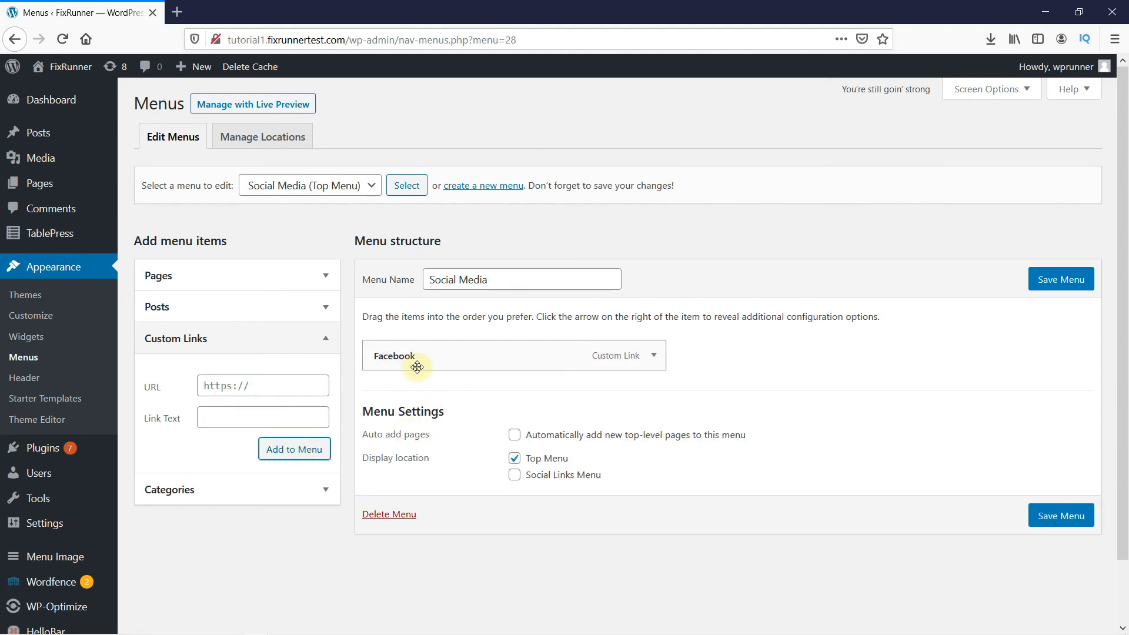
- Expand the Facebook menu item and set facebook-icon.png from the media library as its menu image
click(655, 355)
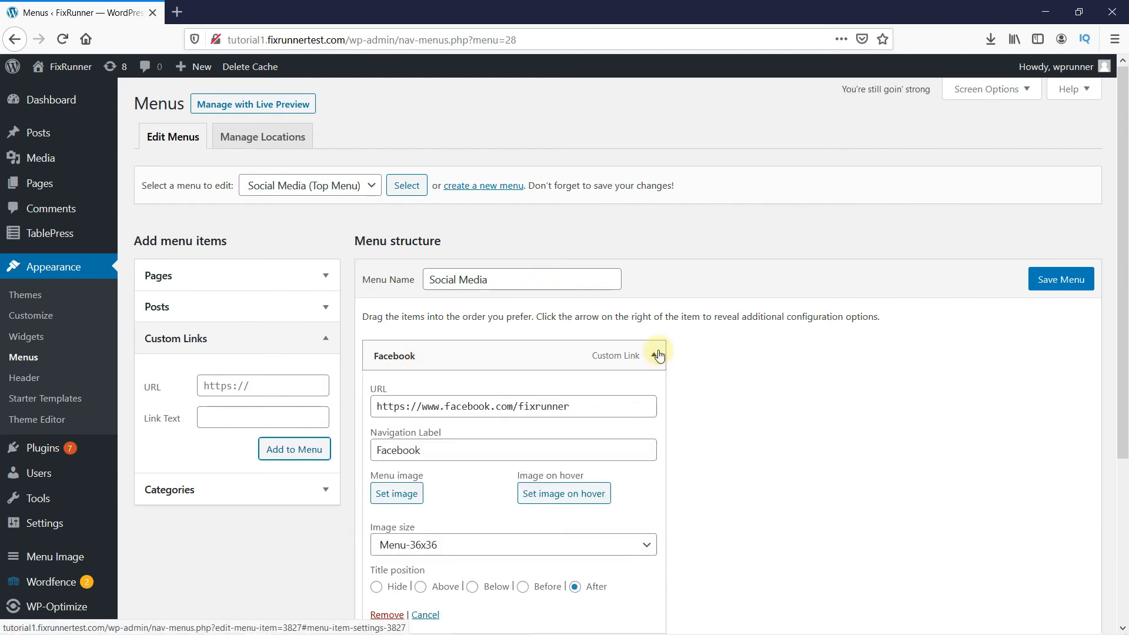
scroll(658, 354, down, 1)
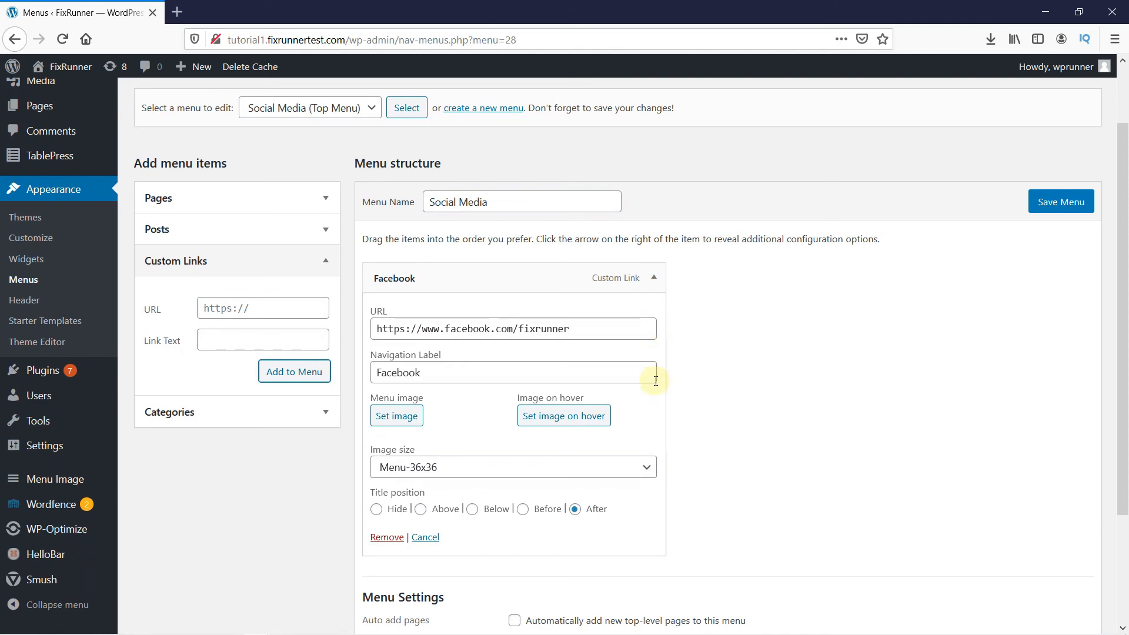
click(398, 419)
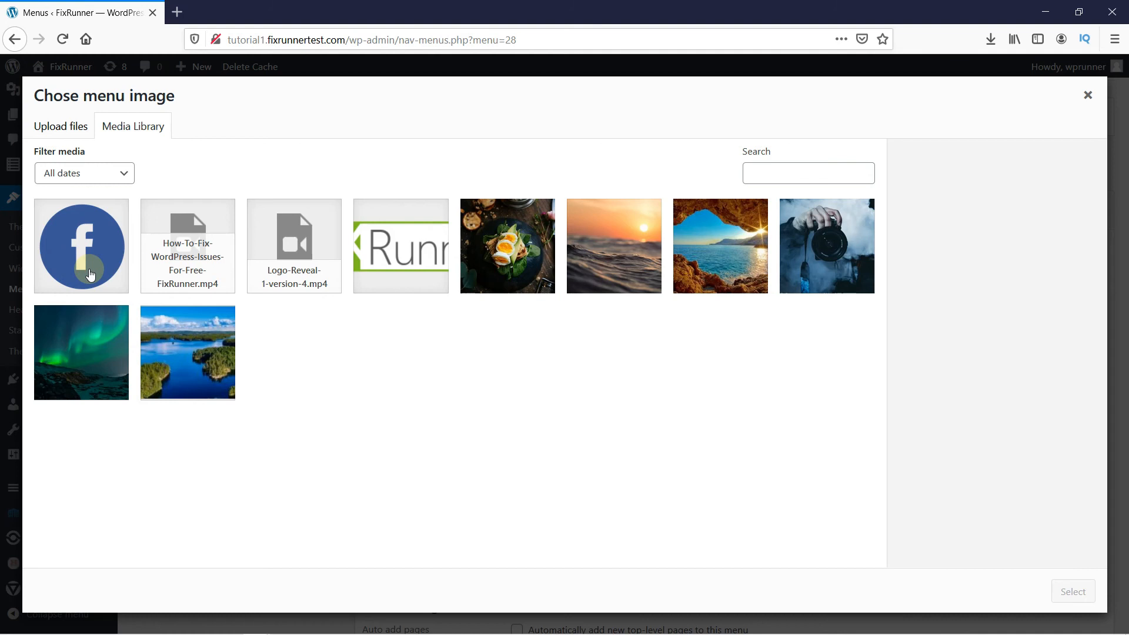
click(76, 130)
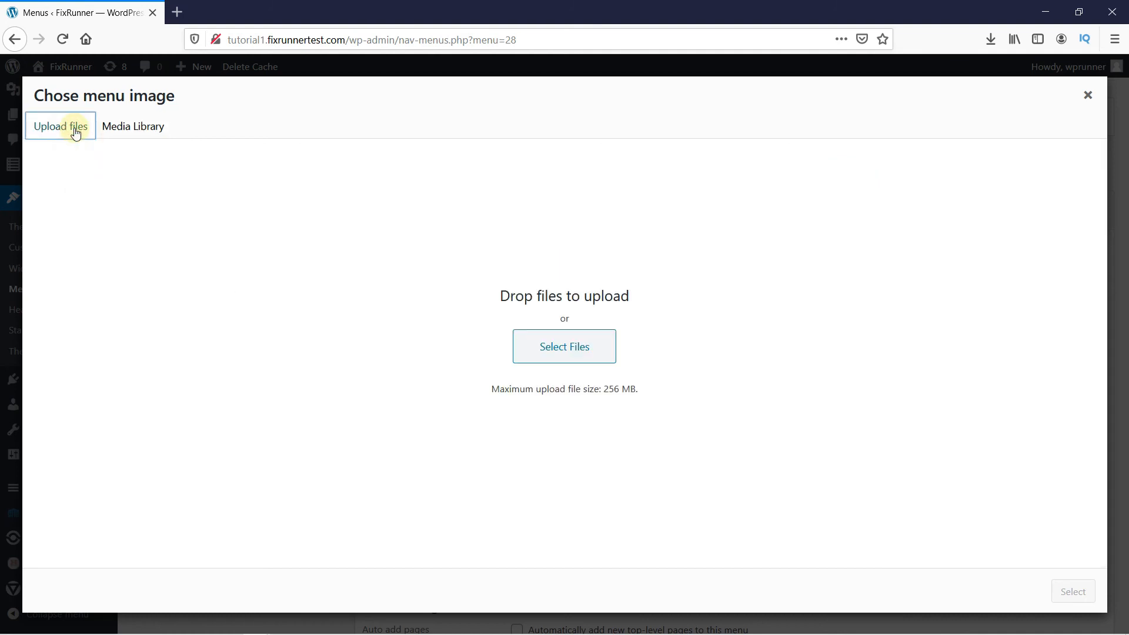
click(114, 128)
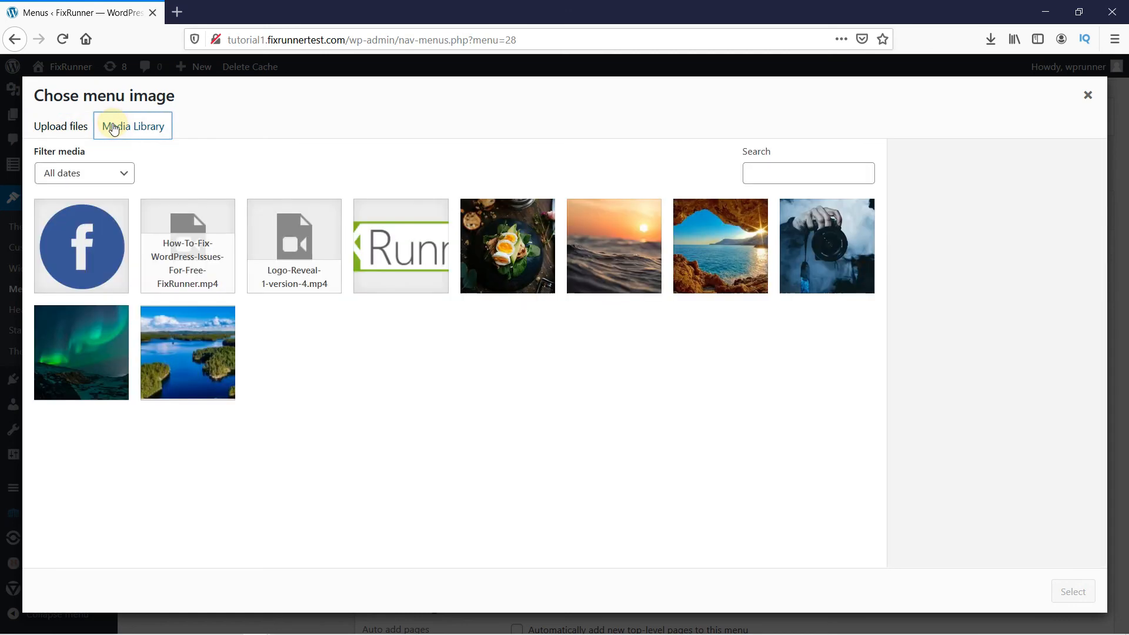
click(106, 238)
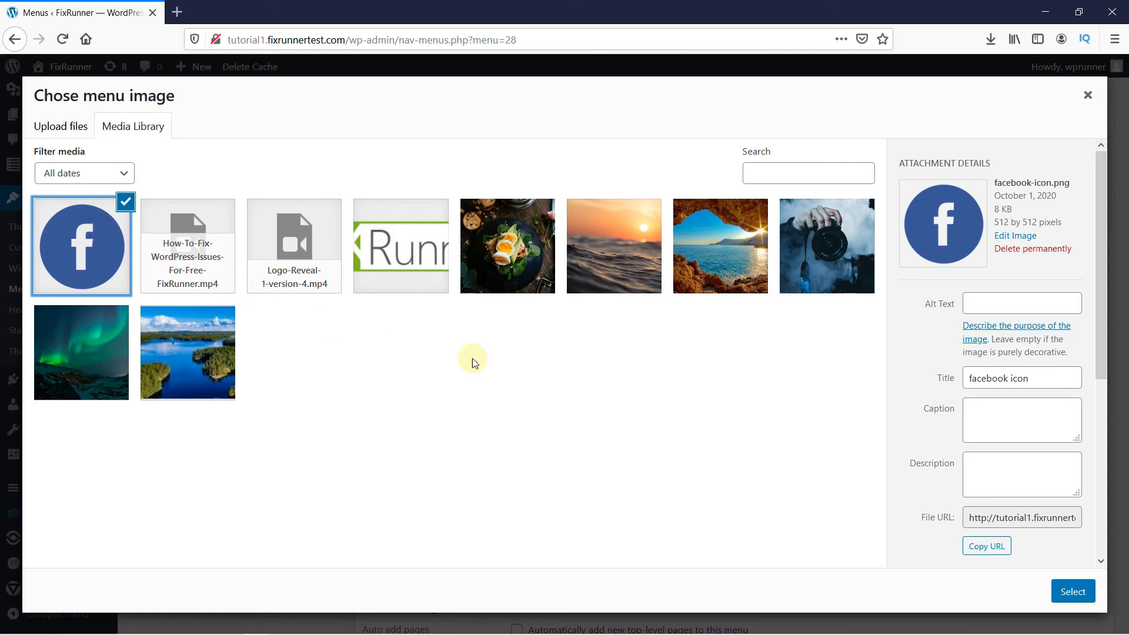
click(1079, 587)
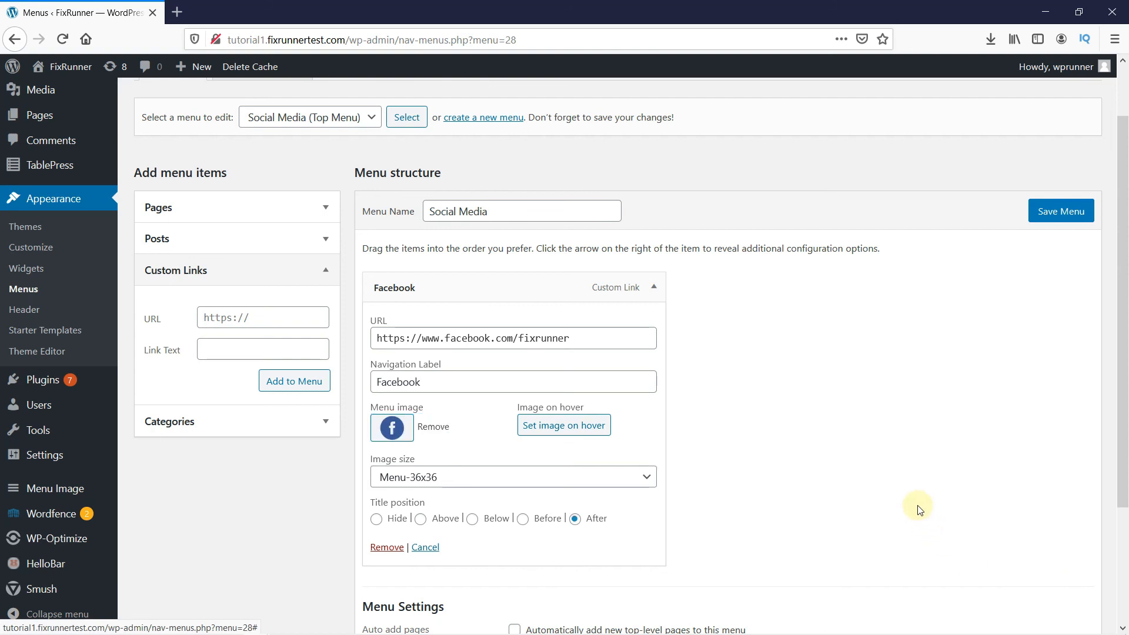
- Review the Facebook item's image and title settings, and save the Social Media menu
scroll(919, 509, down, 2)
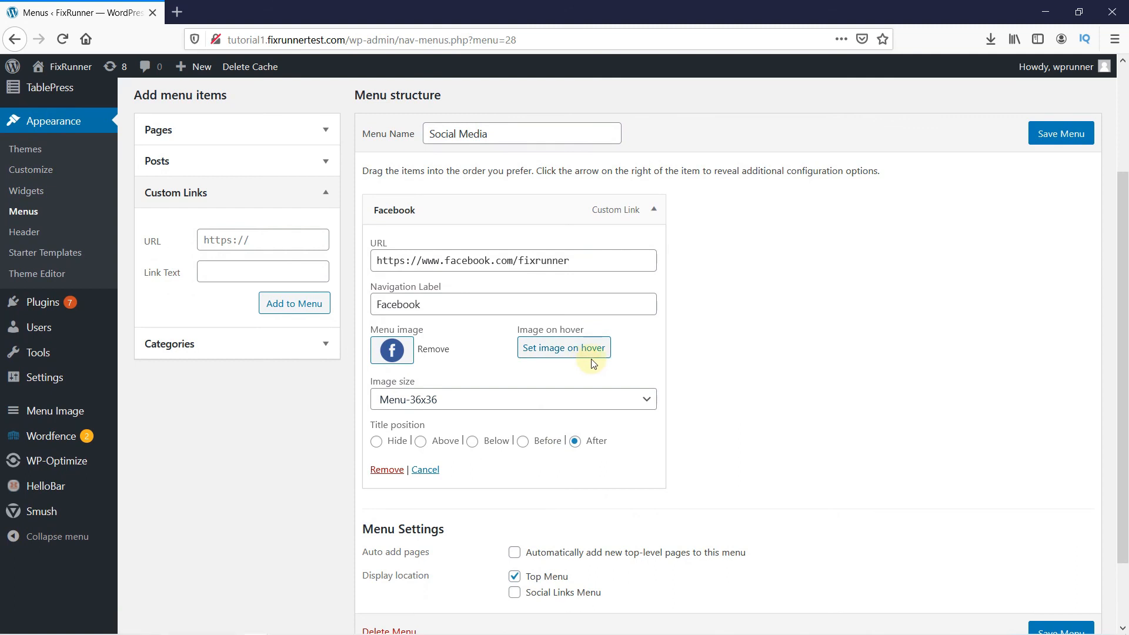
scroll(730, 365, down, 1)
scroll(730, 365, down, 2)
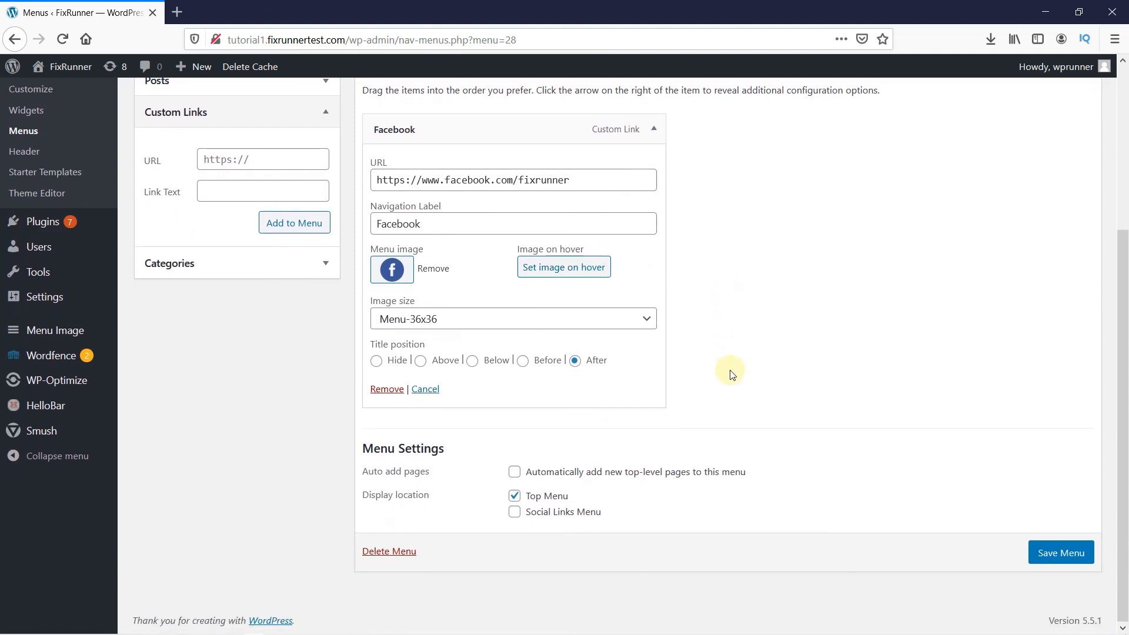
click(1052, 557)
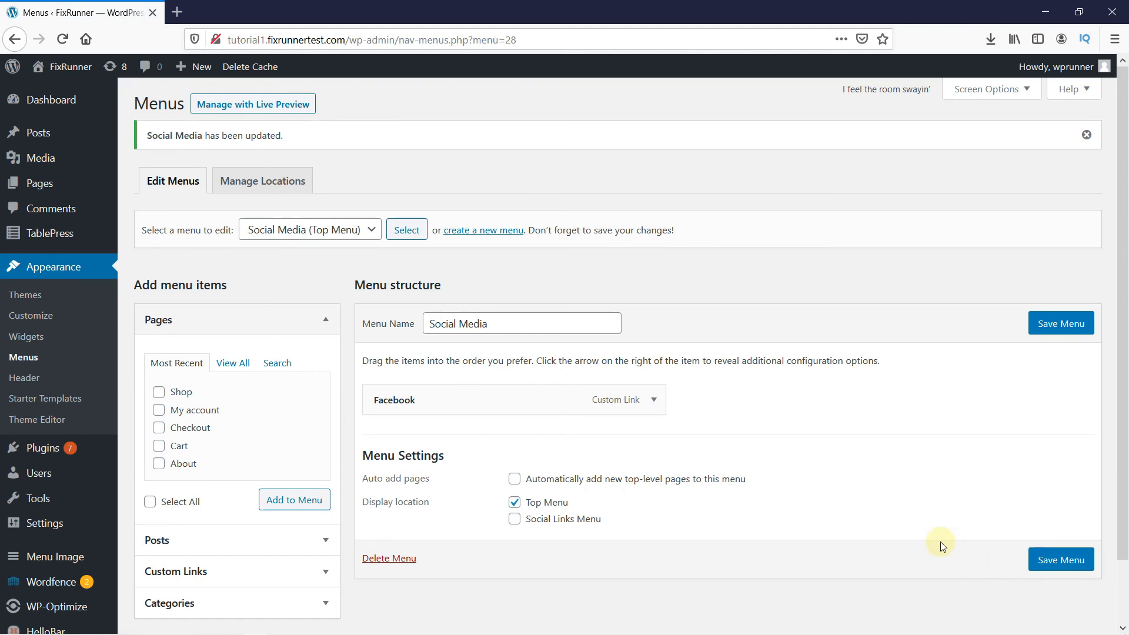
- Open the site's front page in a new tab and check the Facebook icon in the menu below the header
right_click(70, 88)
click(86, 95)
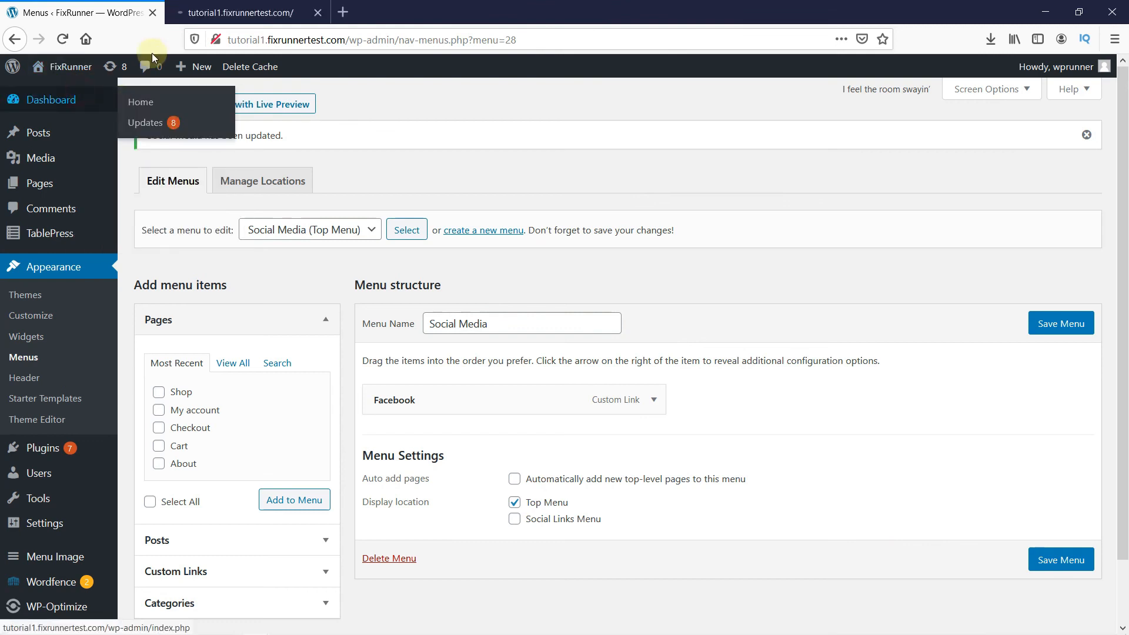
click(217, 11)
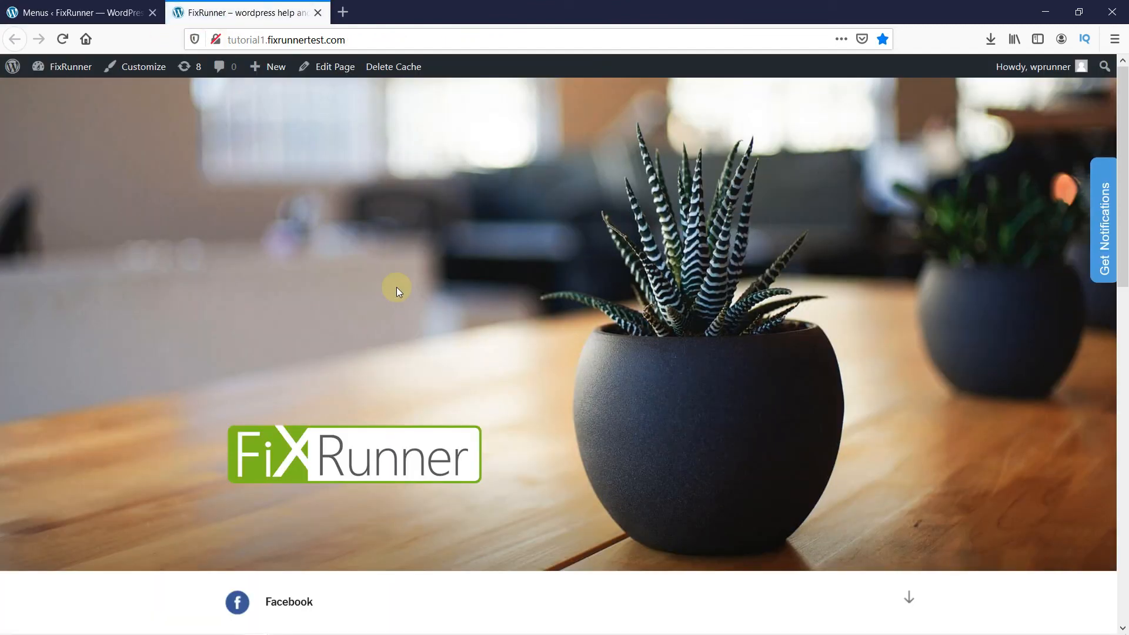
scroll(396, 288, down, 4)
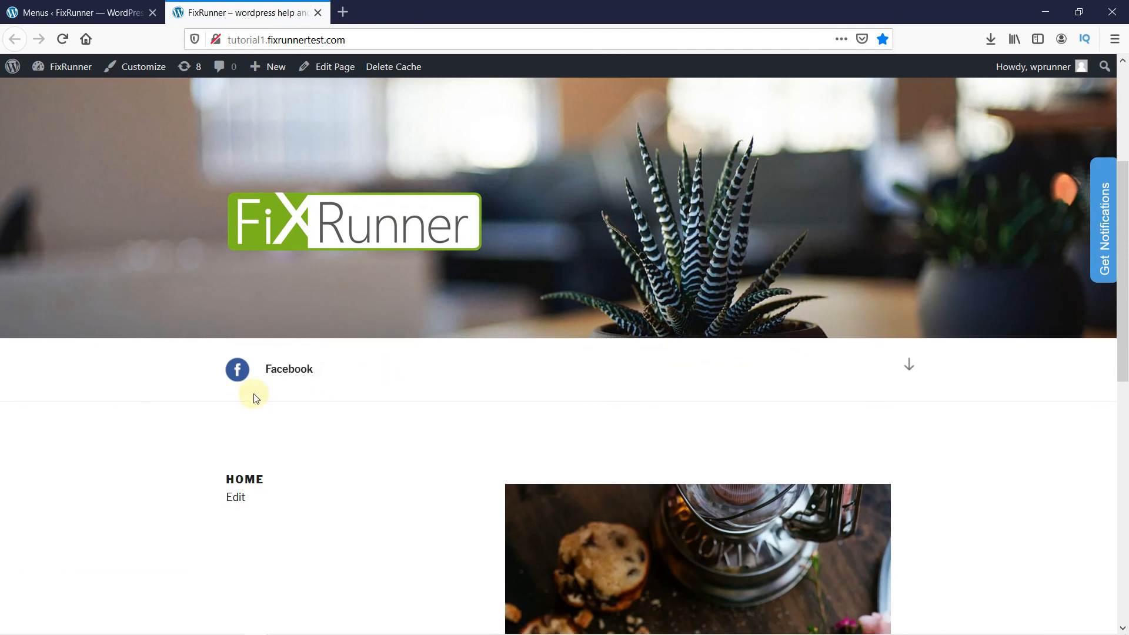